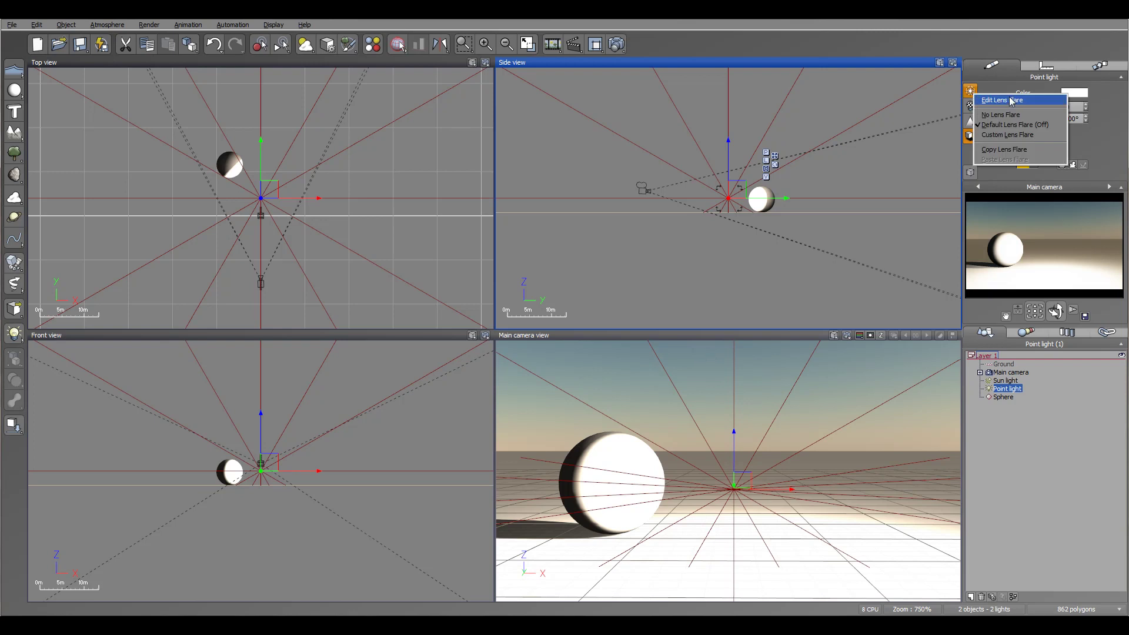
# - Open the point light's lens flare settings as a custom lens flare and move the dialog clear of the light in the side view
pyautogui.click(1011, 101)
pyautogui.rightClick(972, 91)
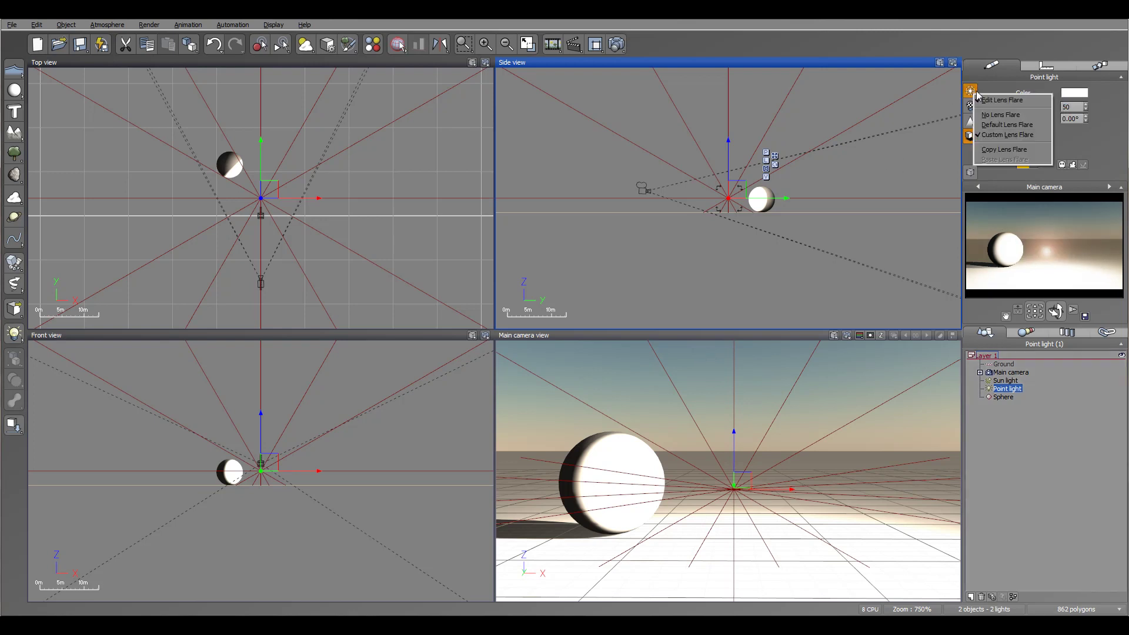
pyautogui.click(1004, 101)
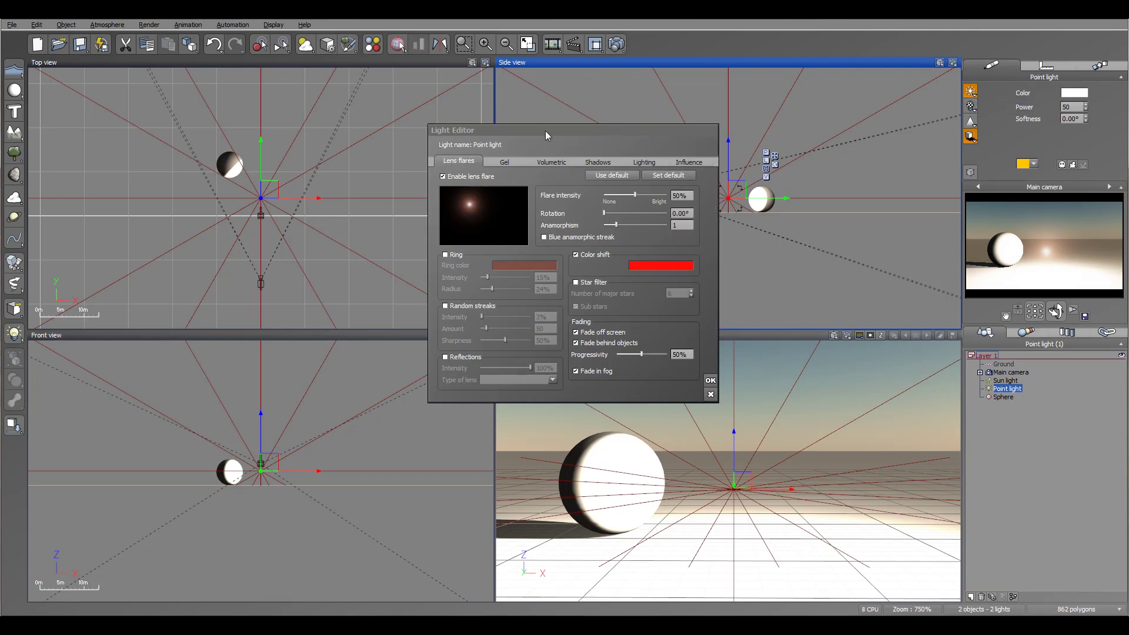
pyautogui.moveTo(545, 132); pyautogui.dragTo(550, 108)
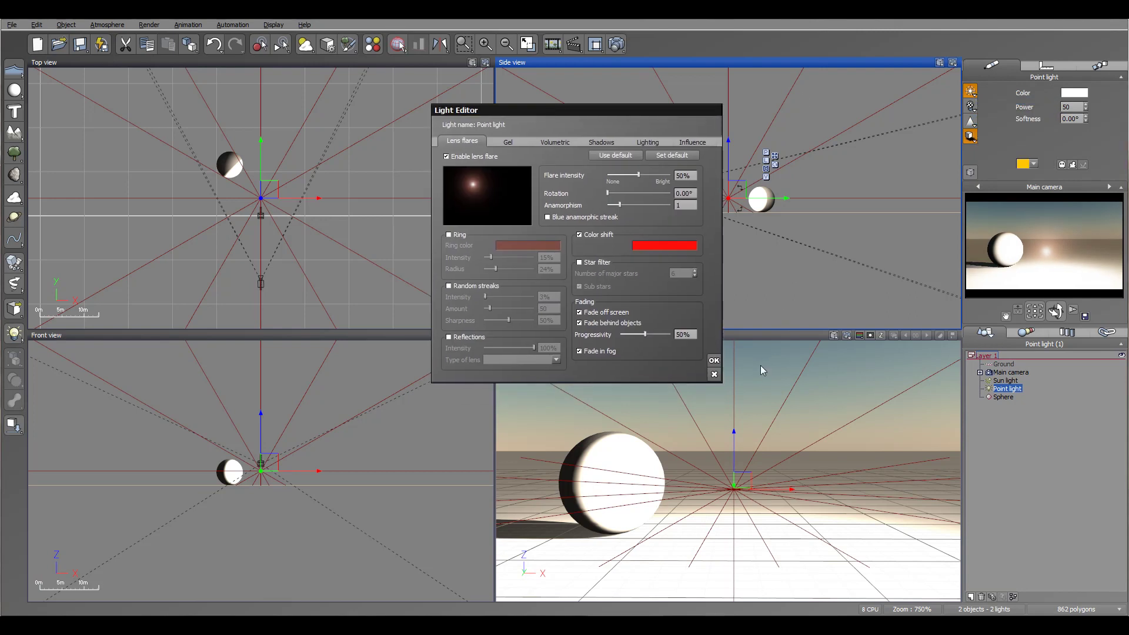
pyautogui.moveTo(535, 111); pyautogui.dragTo(493, 110)
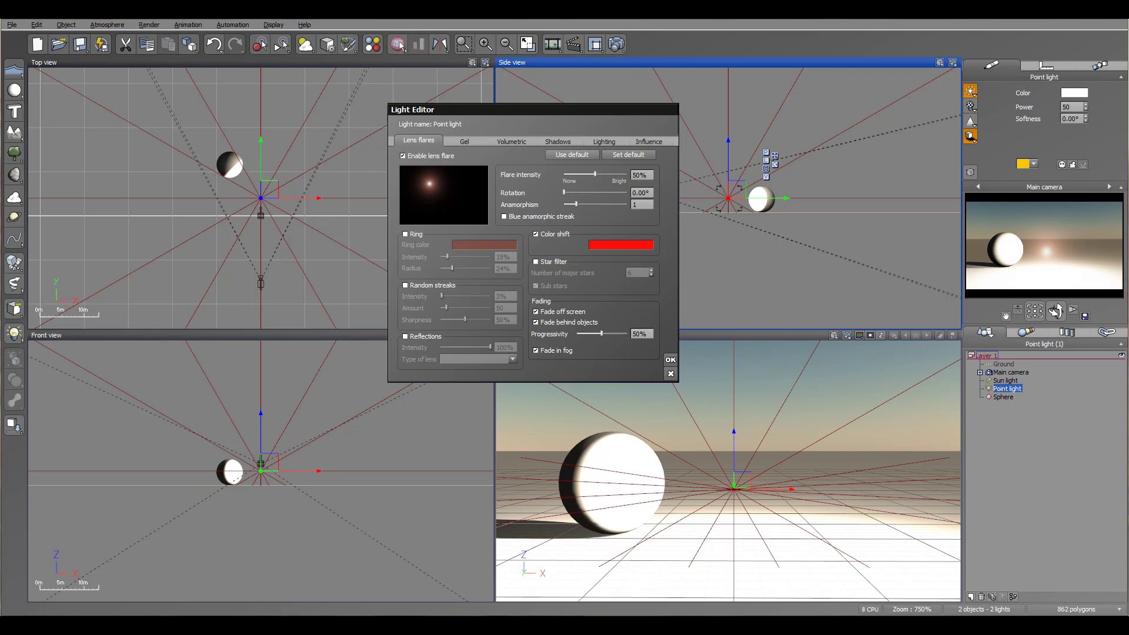
pyautogui.click(799, 205)
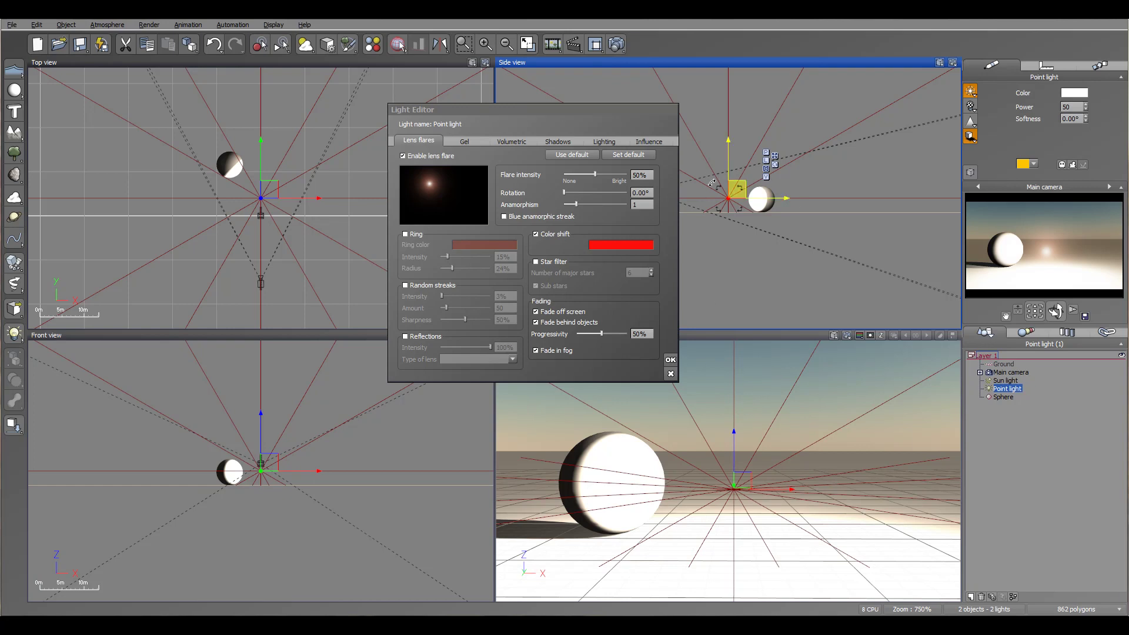
# - Try the default lens flares for all other lights in the atmosphere's effects settings and cancel the changes
pyautogui.click(109, 25)
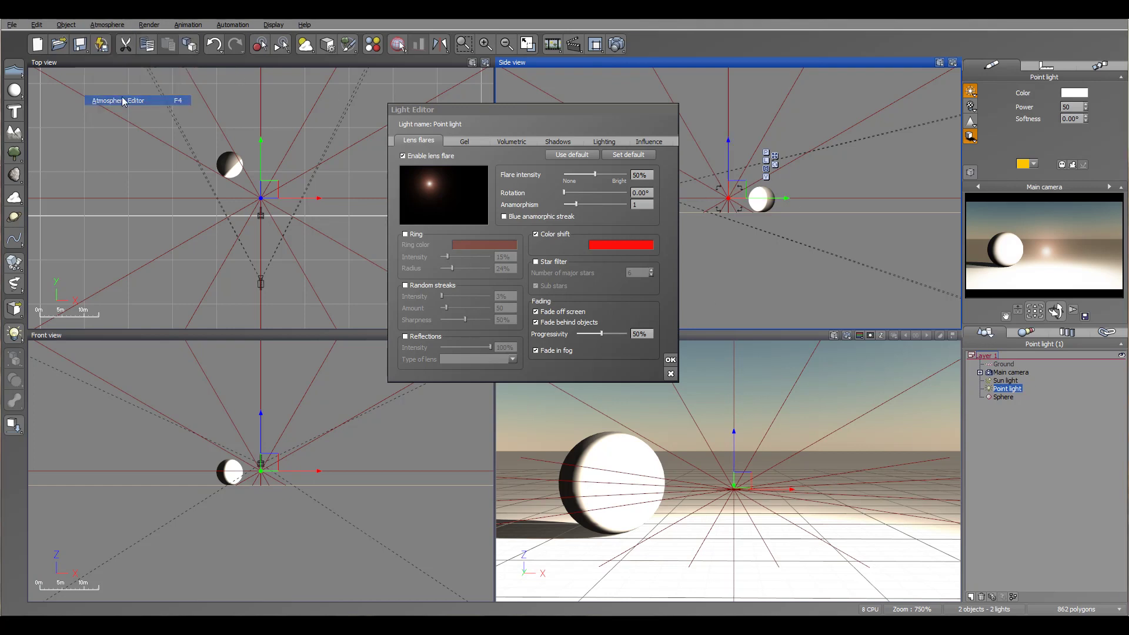
pyautogui.click(118, 101)
pyautogui.click(533, 176)
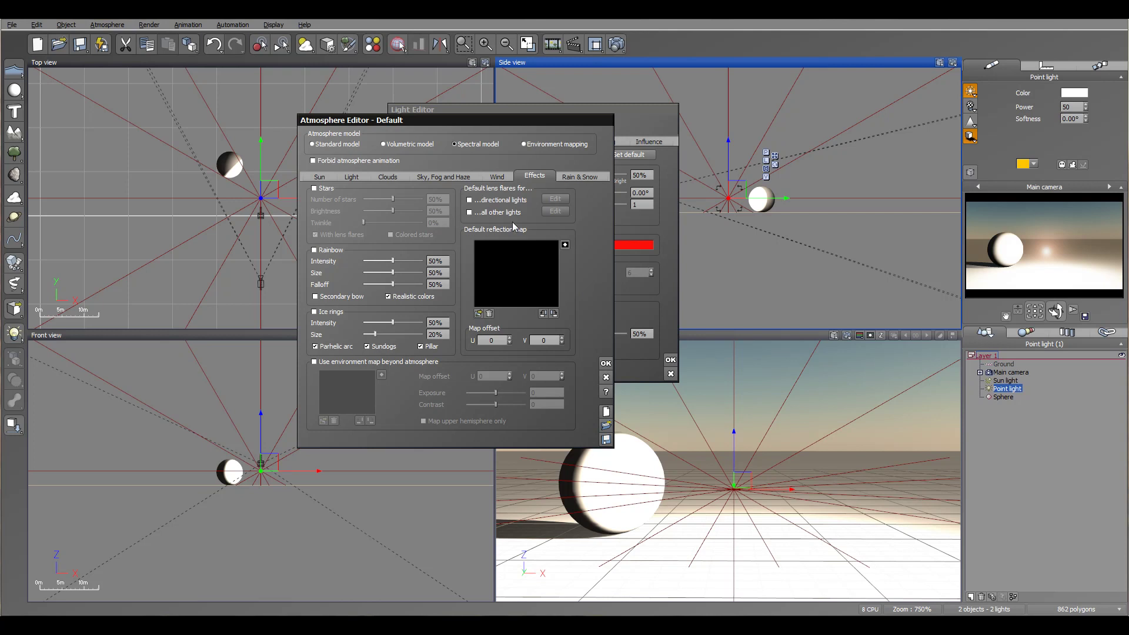
pyautogui.click(470, 212)
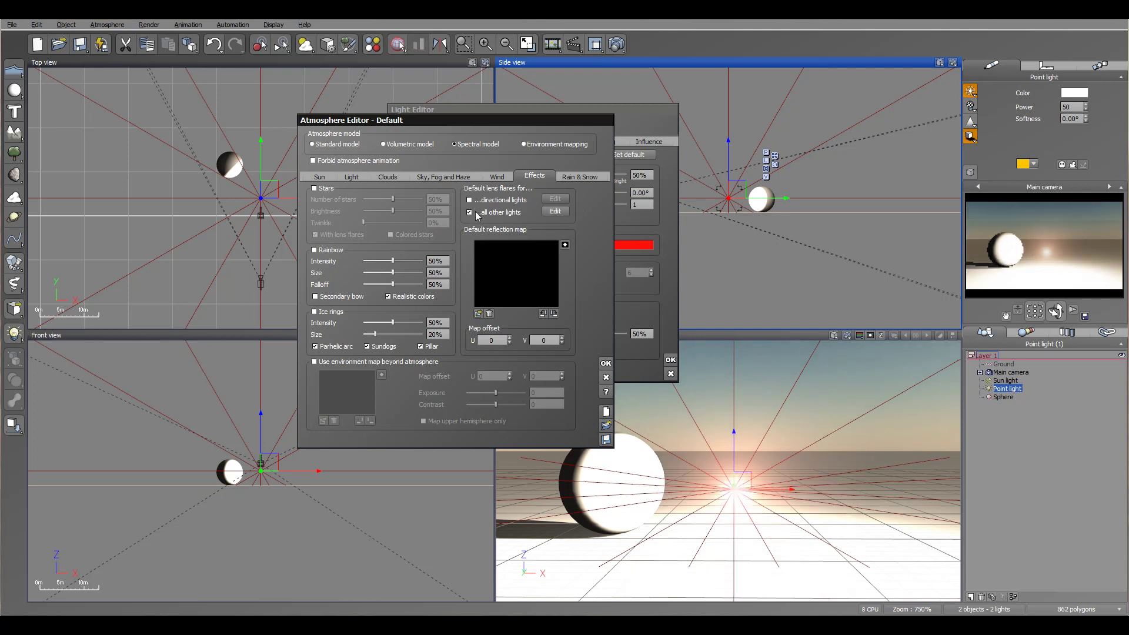
pyautogui.click(518, 214)
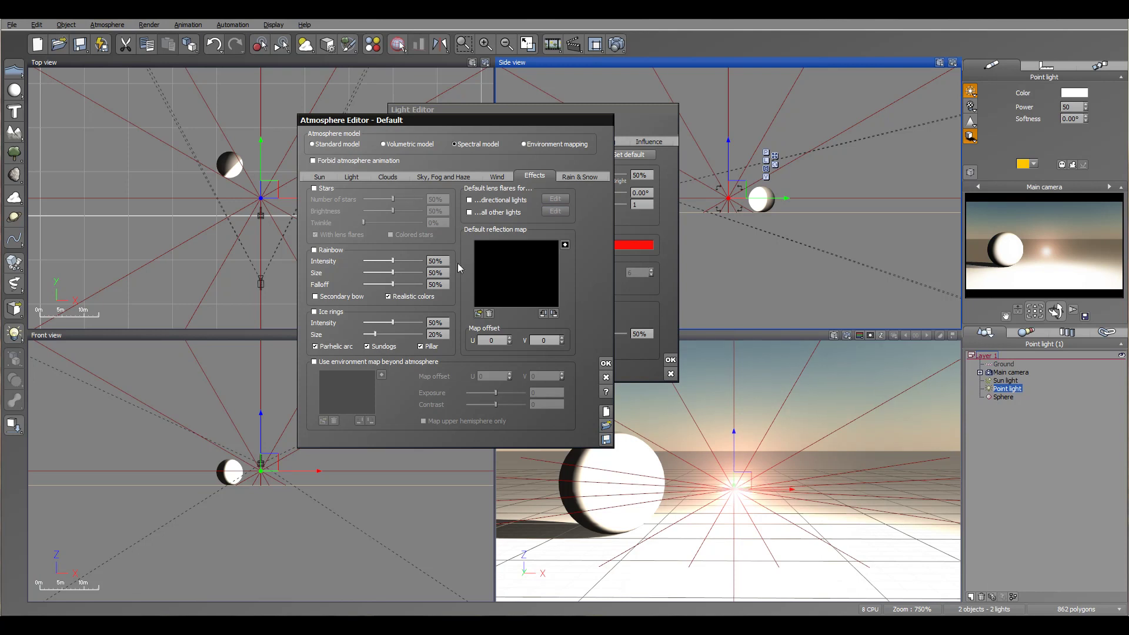
pyautogui.click(607, 378)
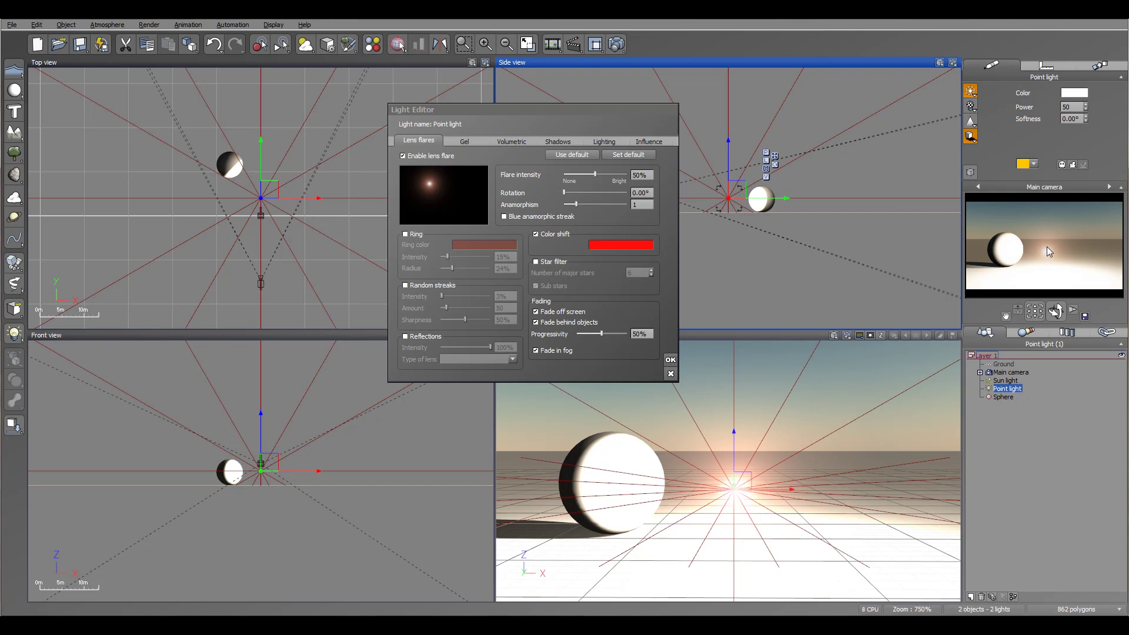
# - Set the lens flare intensity to 57% and test a stronger anamorphism before returning it to 1
pyautogui.moveTo(599, 174)
pyautogui.mouseDown()
pyautogui.moveTo(623, 173)
pyautogui.moveTo(565, 175)
pyautogui.moveTo(605, 175)
pyautogui.mouseUp()
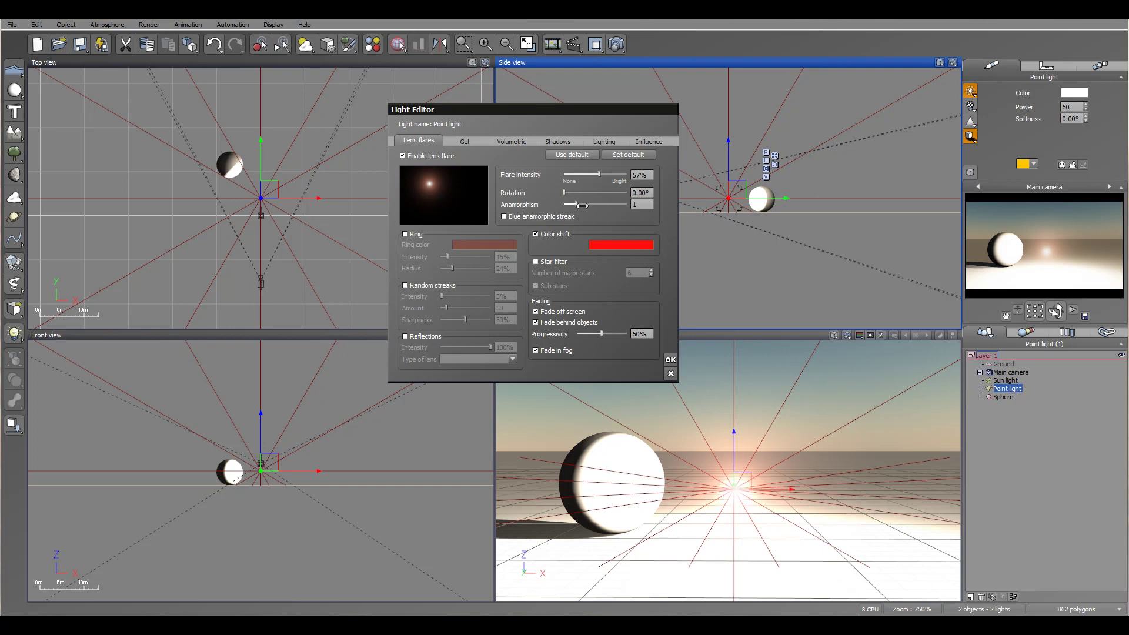
pyautogui.moveTo(577, 204)
pyautogui.mouseDown()
pyautogui.moveTo(607, 204)
pyautogui.moveTo(579, 193)
pyautogui.moveTo(612, 192)
pyautogui.moveTo(555, 194)
pyautogui.mouseUp()
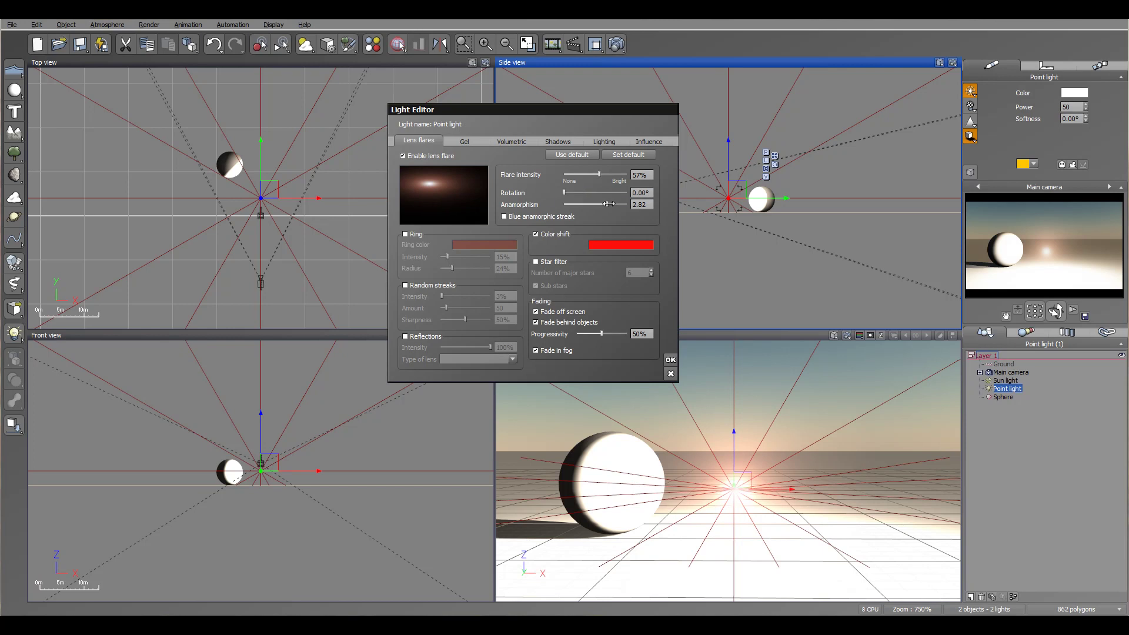
pyautogui.moveTo(621, 204); pyautogui.dragTo(576, 205)
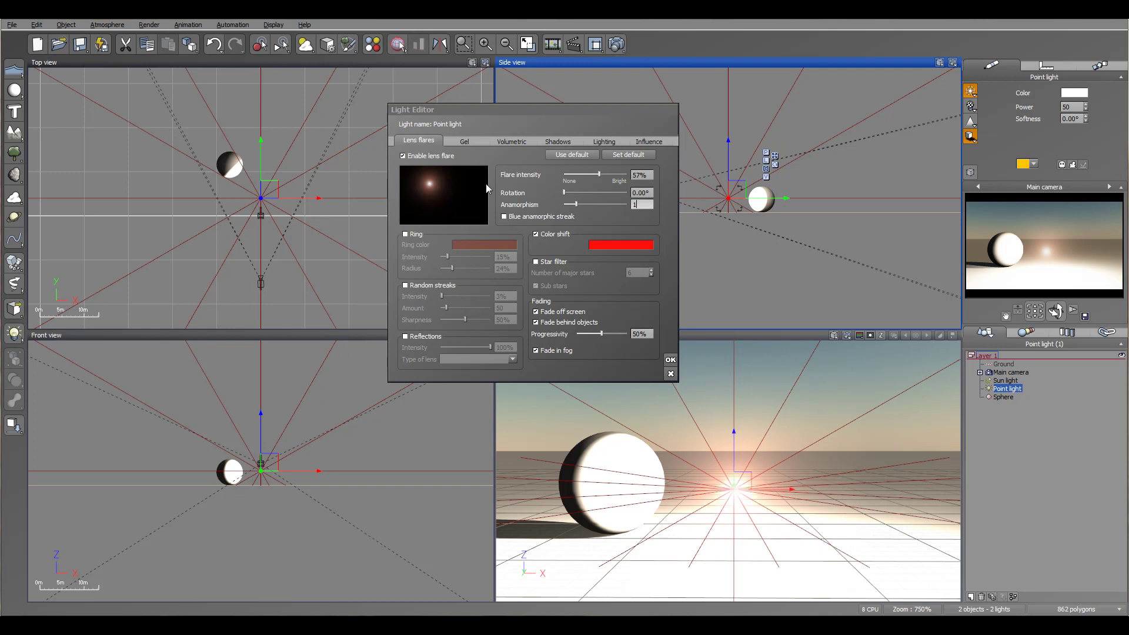
# - Try the blue anamorphic streak and the flare rotation, and switch the streak off again
pyautogui.click(504, 216)
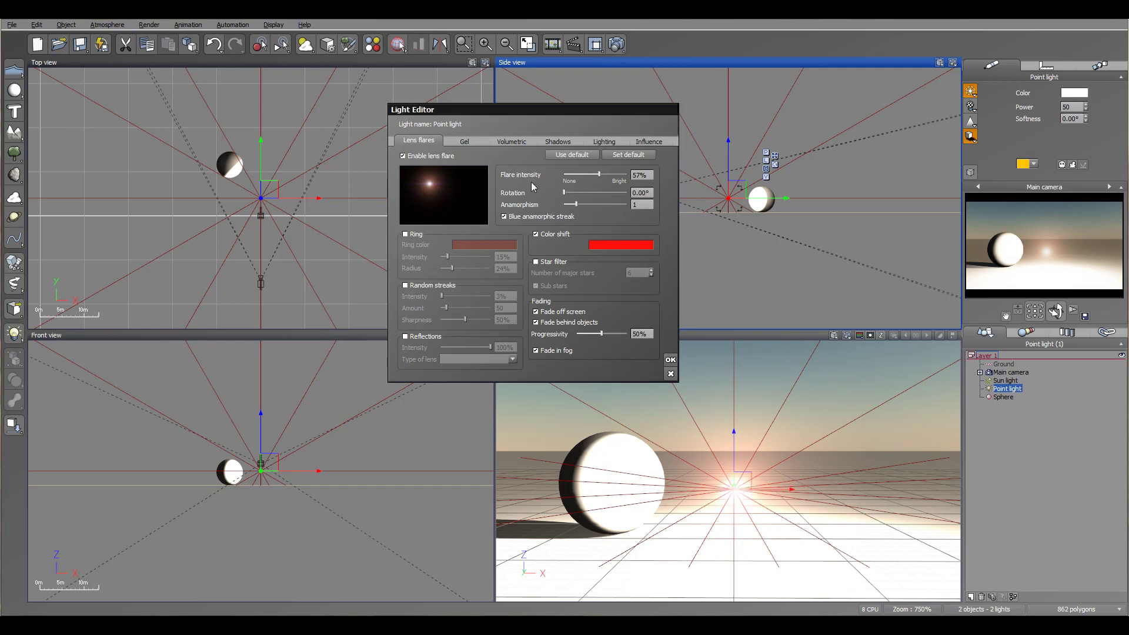
pyautogui.moveTo(564, 193); pyautogui.dragTo(478, 209)
pyautogui.click(504, 216)
# - Test a flare ring at 86% intensity and 66% radius, reduce its radius, and disable the ring again
pyautogui.click(405, 234)
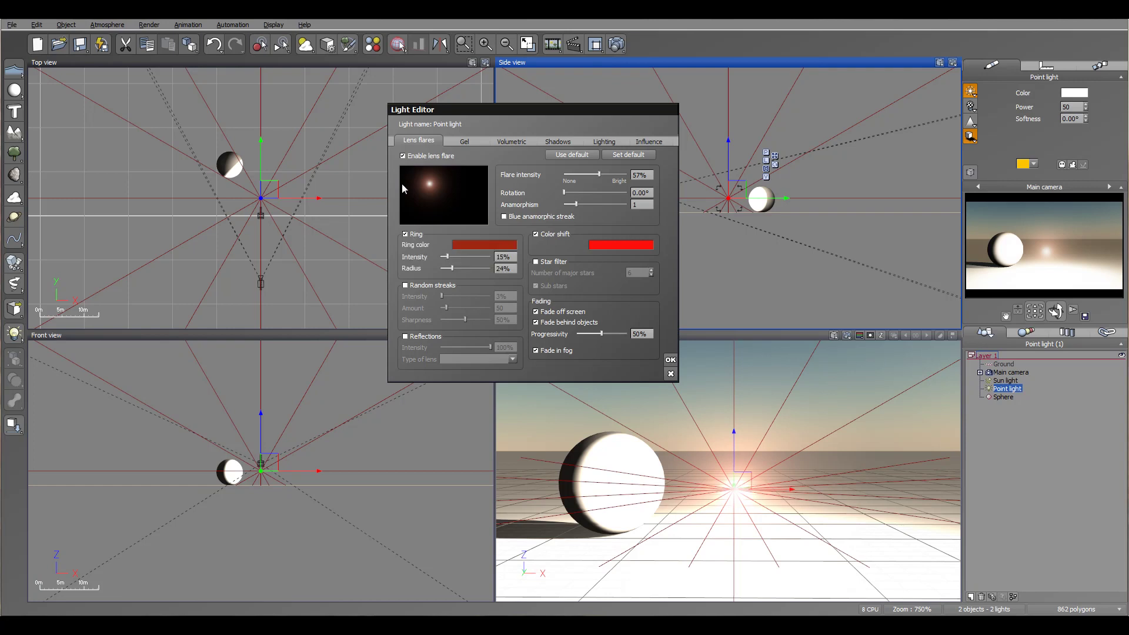
pyautogui.moveTo(445, 257); pyautogui.dragTo(483, 257)
pyautogui.moveTo(451, 268); pyautogui.dragTo(473, 269)
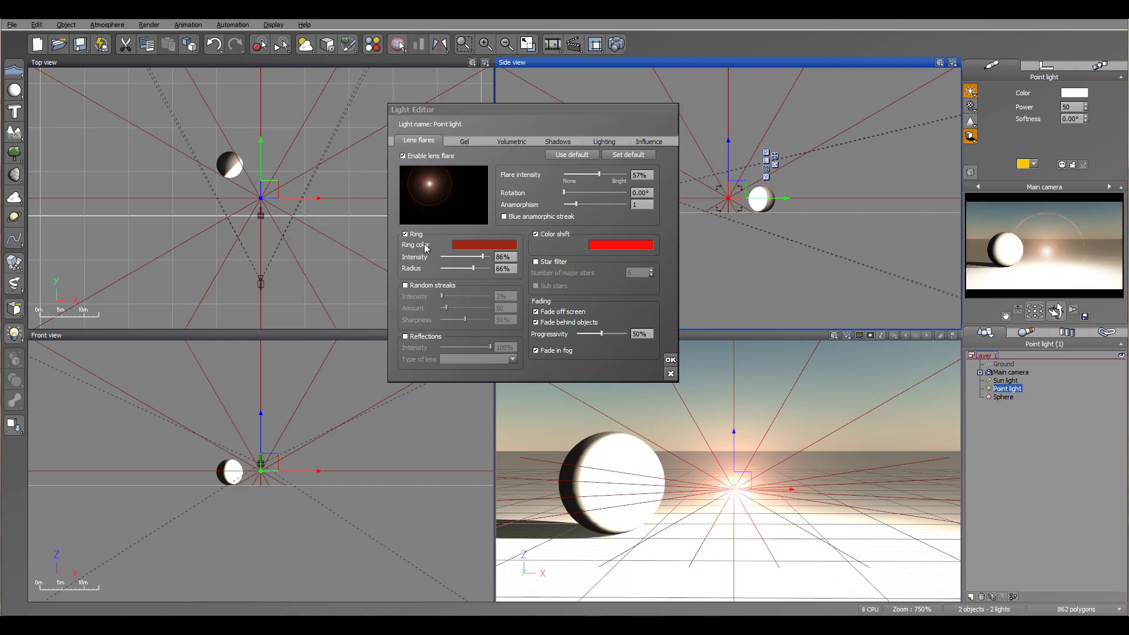
pyautogui.moveTo(474, 269); pyautogui.dragTo(457, 268)
pyautogui.click(407, 235)
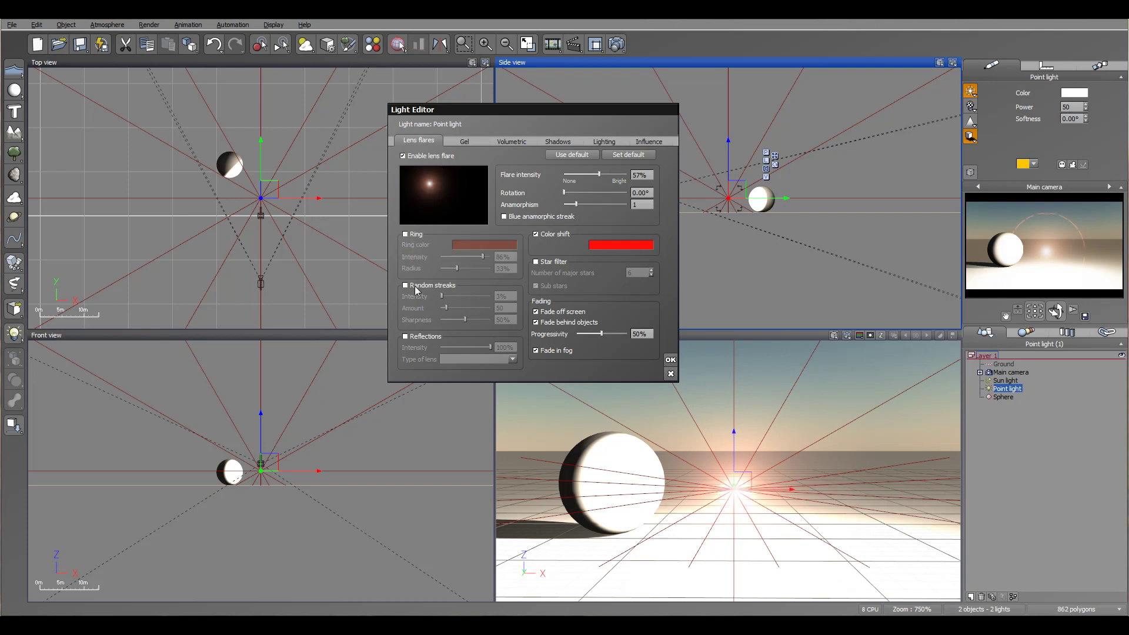
# - Preview random streaks at 84% intensity, set their amount to 59, and disable them again
pyautogui.click(405, 286)
pyautogui.moveTo(442, 296); pyautogui.dragTo(482, 296)
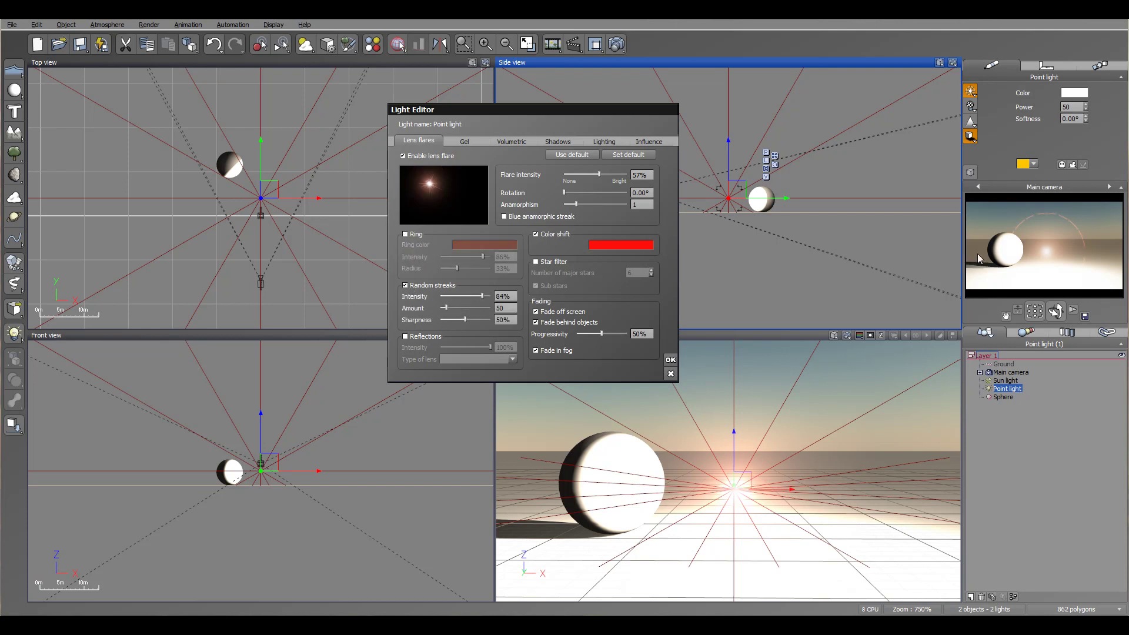
pyautogui.click(1052, 233)
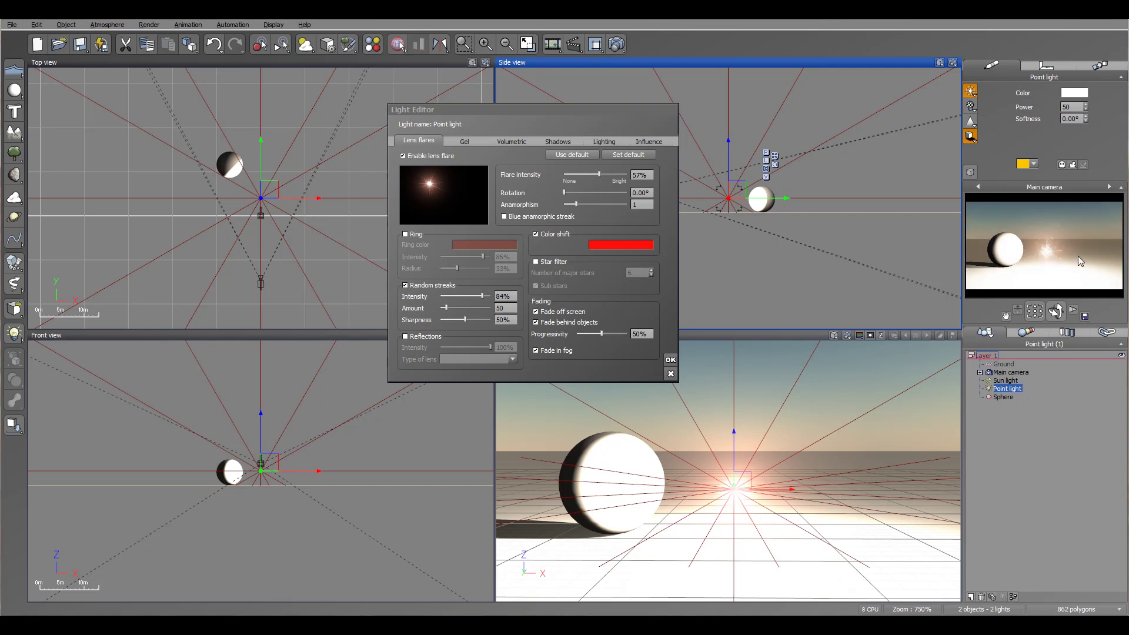
pyautogui.click(462, 308)
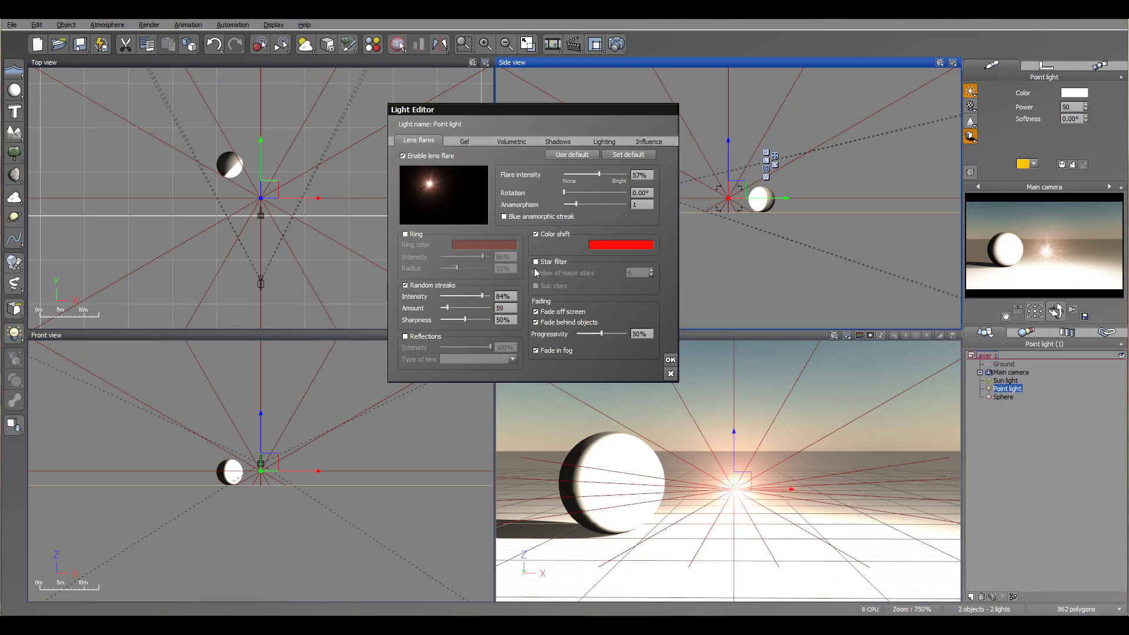
pyautogui.click(411, 286)
# - Preview the flare in the main camera with the star filter enabled, and disable the filter again
pyautogui.click(551, 263)
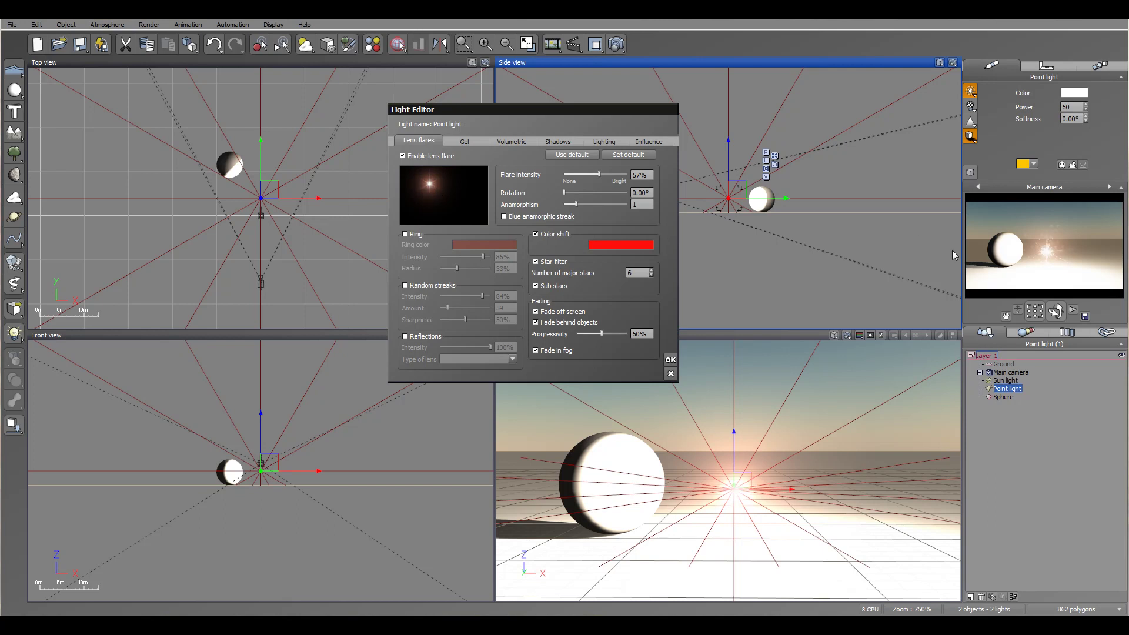
pyautogui.click(1065, 247)
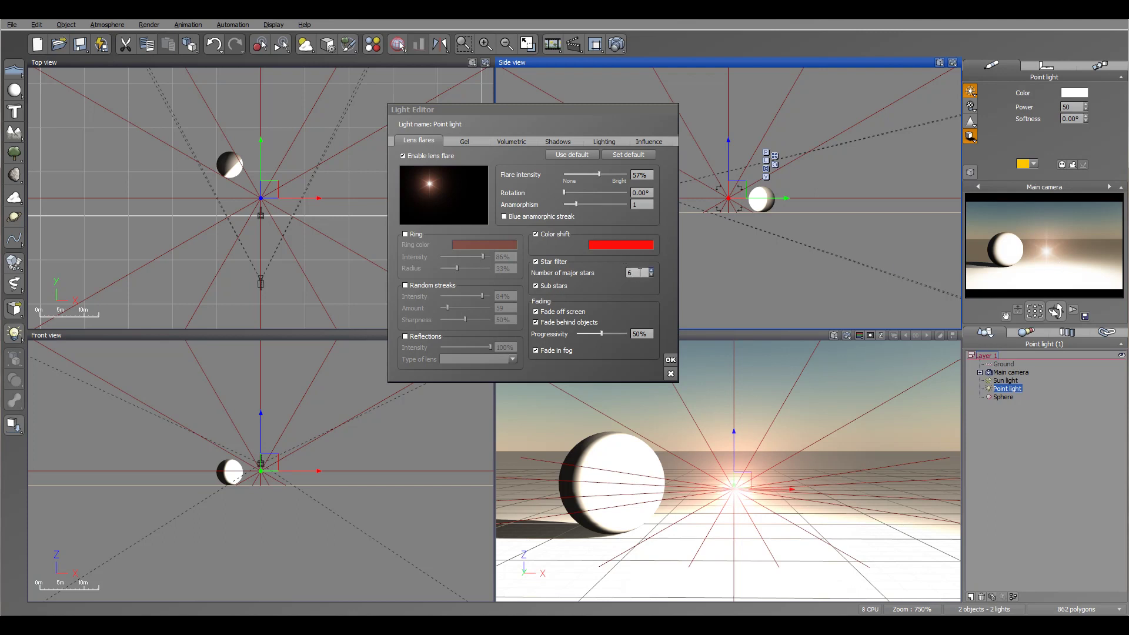
pyautogui.click(536, 262)
# - Preview random streaks again, set them to 27% intensity and an amount of 92, and replace them with the star filter
pyautogui.click(414, 287)
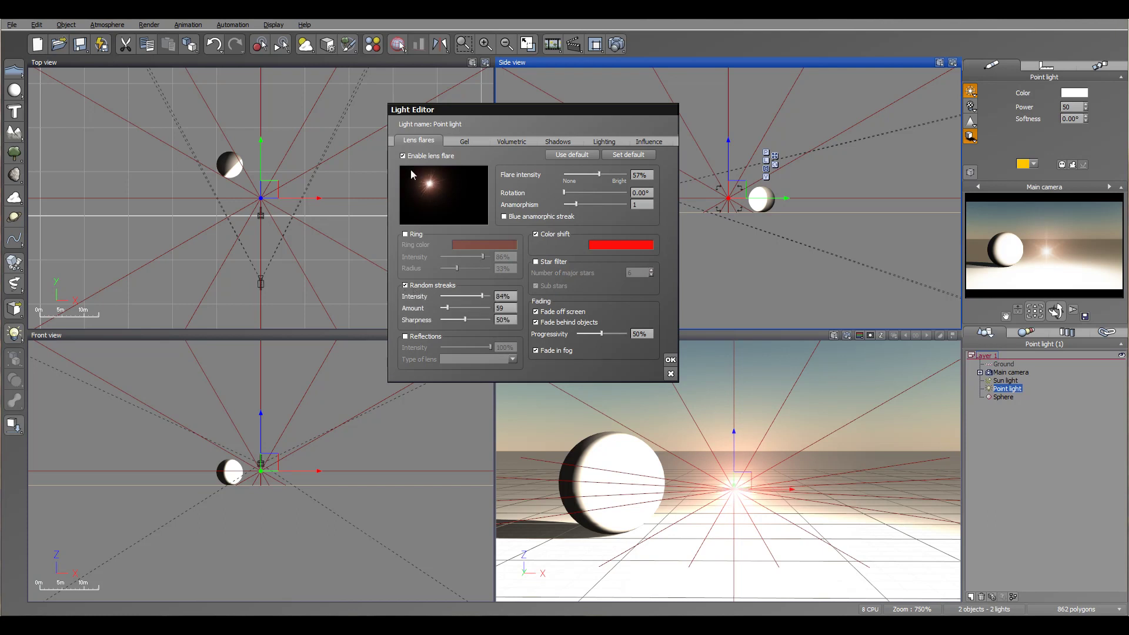
pyautogui.click(1051, 228)
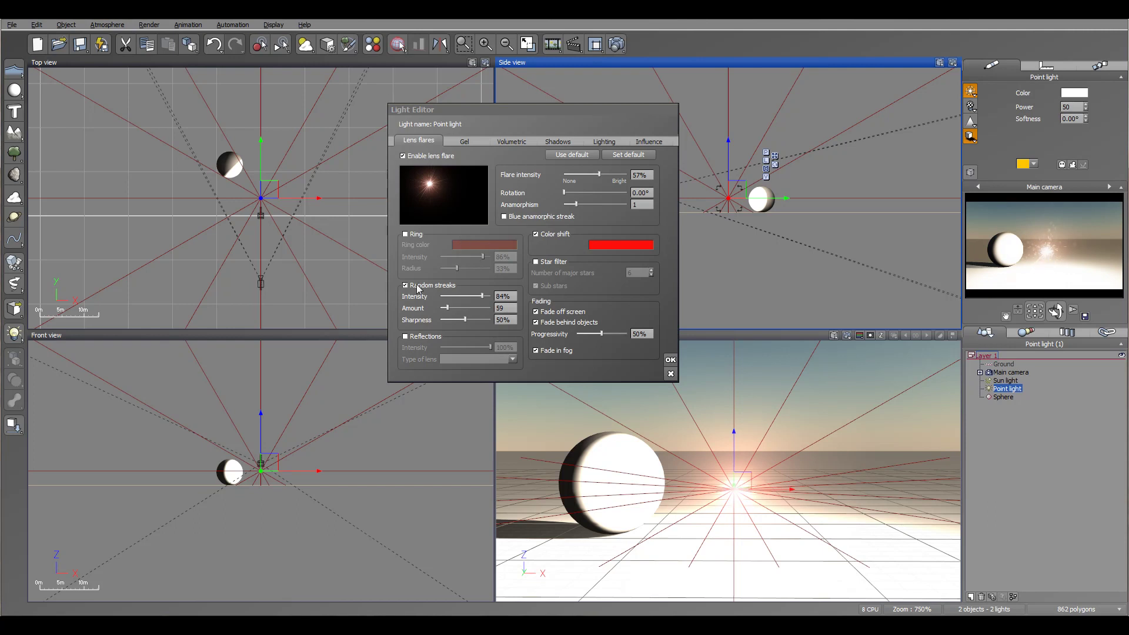
pyautogui.moveTo(479, 295)
pyautogui.mouseDown()
pyautogui.moveTo(452, 295)
pyautogui.moveTo(460, 310)
pyautogui.mouseUp()
pyautogui.click(558, 263)
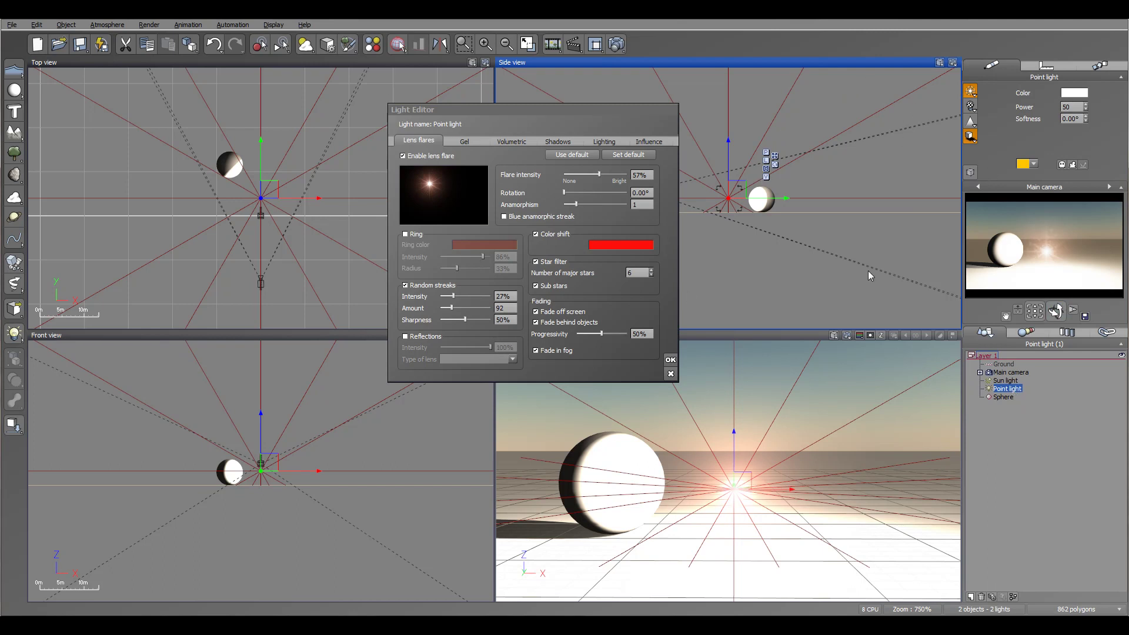
pyautogui.click(422, 285)
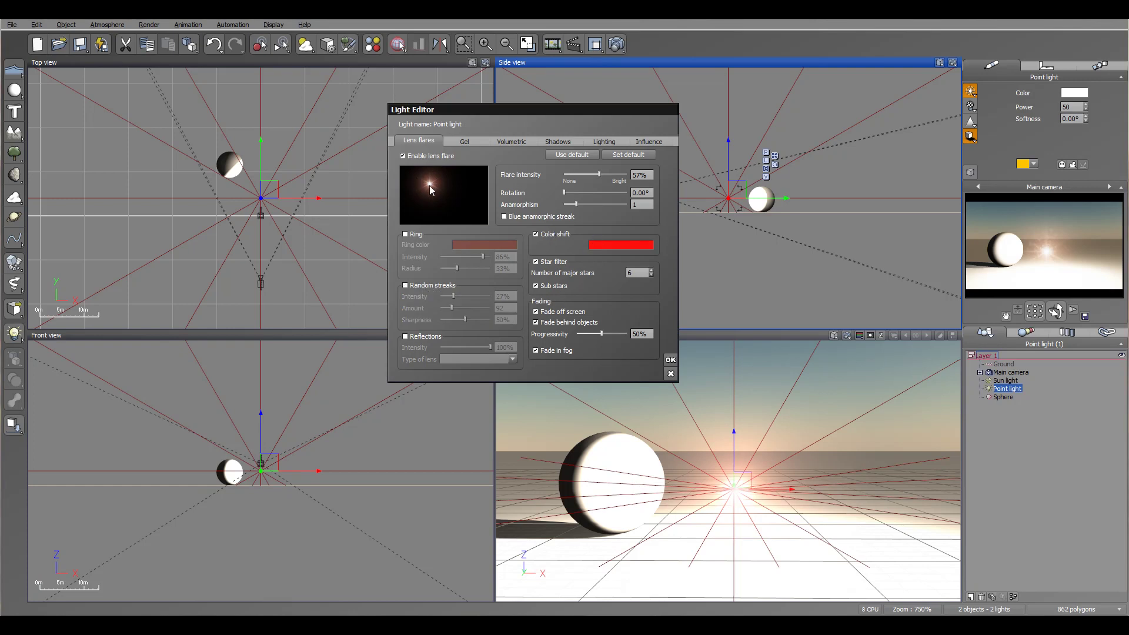
# - Set the flare's color shift to blue with RGB values 43, 70, 221
pyautogui.click(608, 235)
pyautogui.click(624, 253)
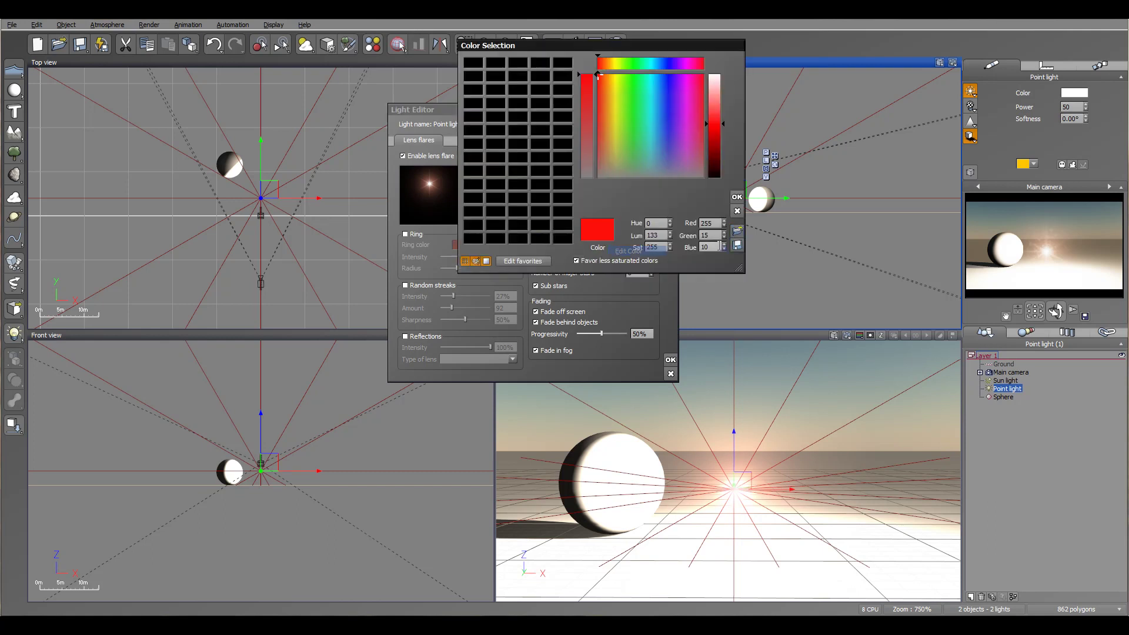
pyautogui.click(665, 102)
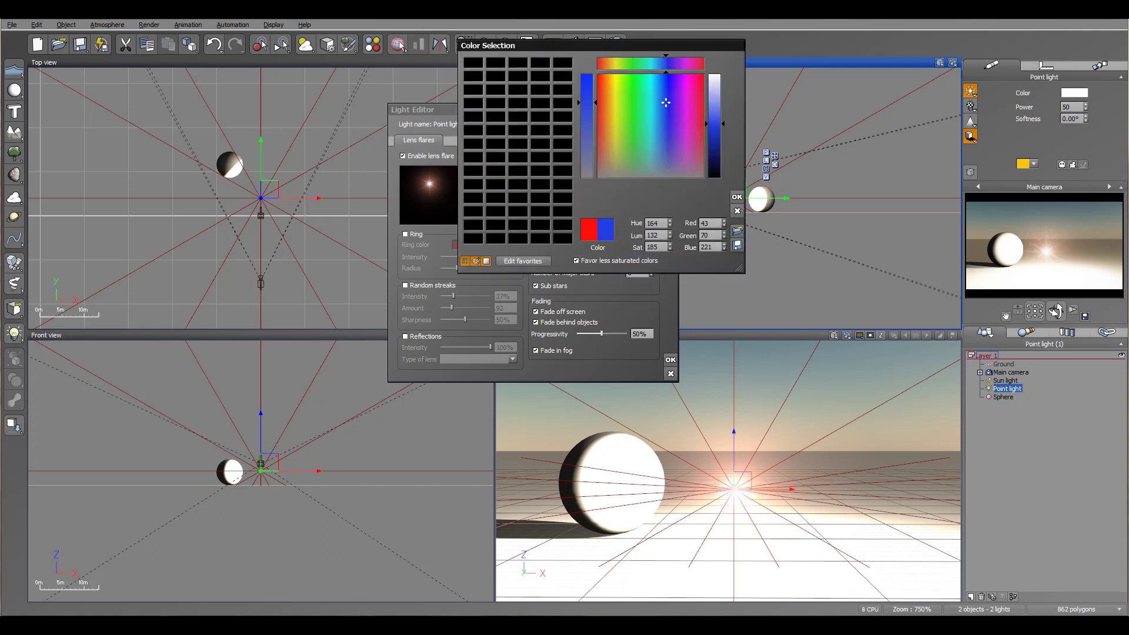
pyautogui.click(737, 198)
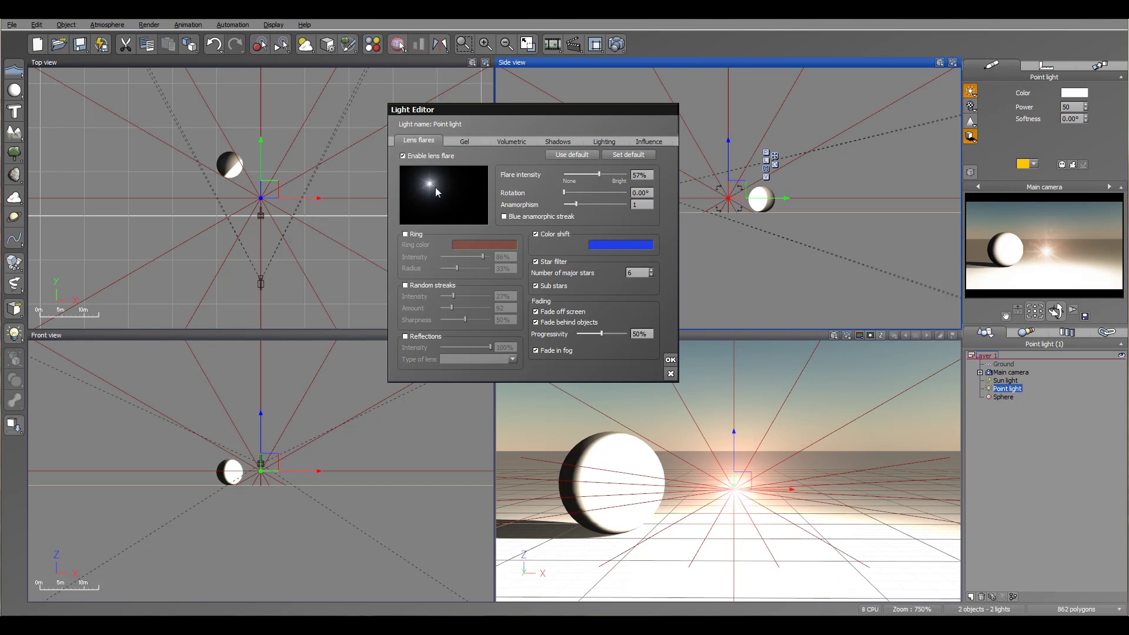
# - Turn off the flare's star filter and color shift
pyautogui.click(550, 262)
pyautogui.click(546, 235)
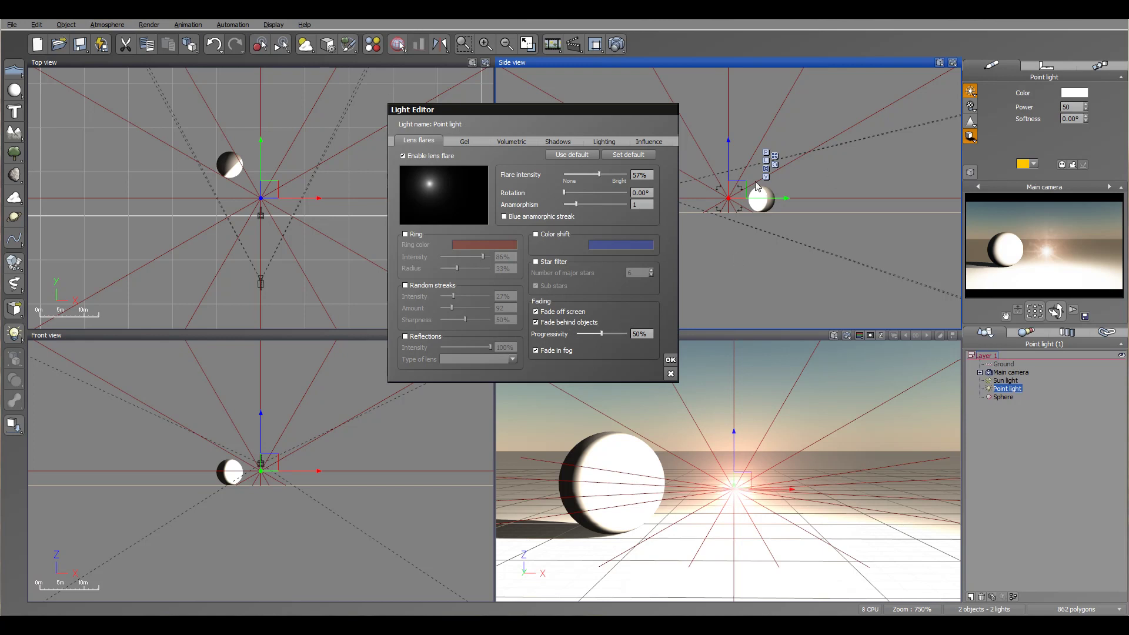
# - Move the point light farther from the camera, test it hidden behind the sphere, and bring it back out beside the sphere
pyautogui.click(724, 196)
pyautogui.moveTo(742, 191); pyautogui.dragTo(802, 188)
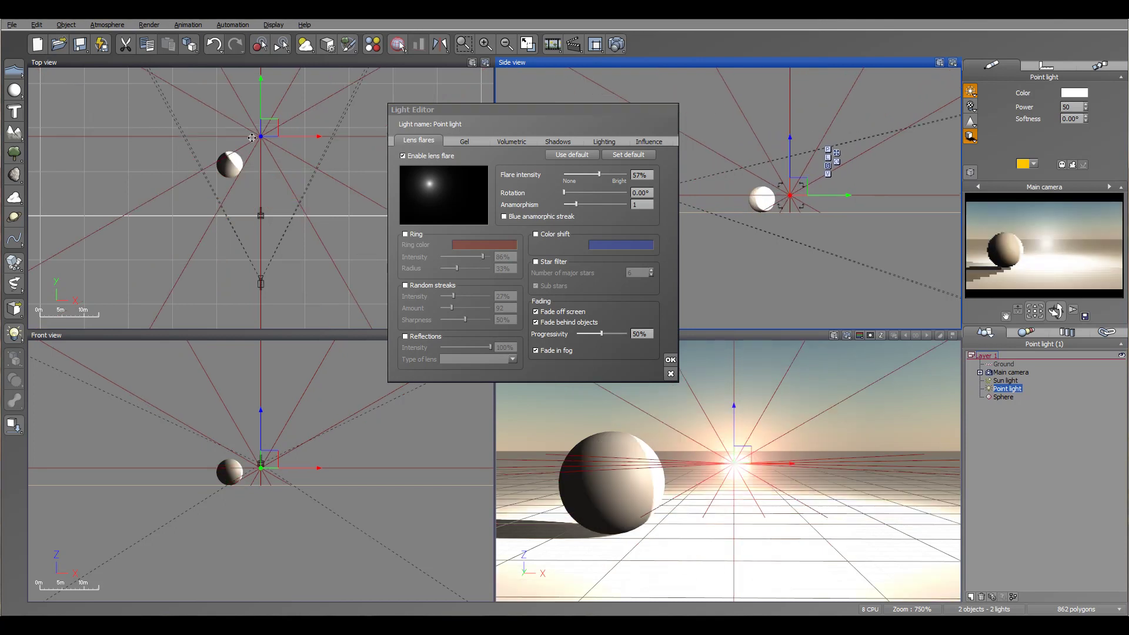
pyautogui.moveTo(269, 128); pyautogui.dragTo(241, 122)
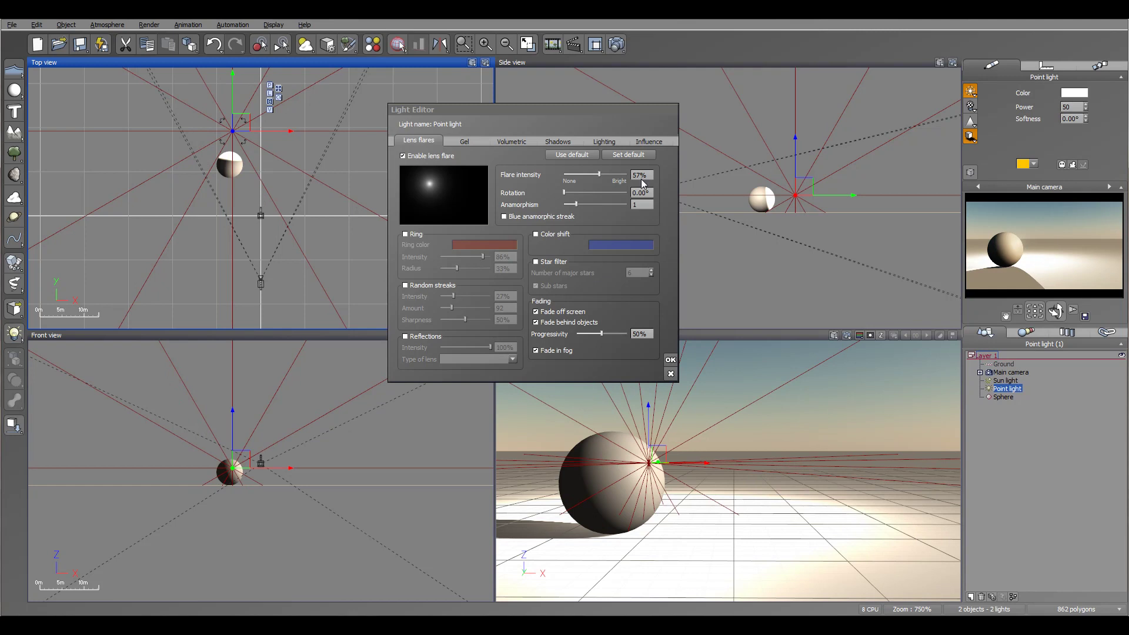
pyautogui.moveTo(243, 122); pyautogui.dragTo(269, 125)
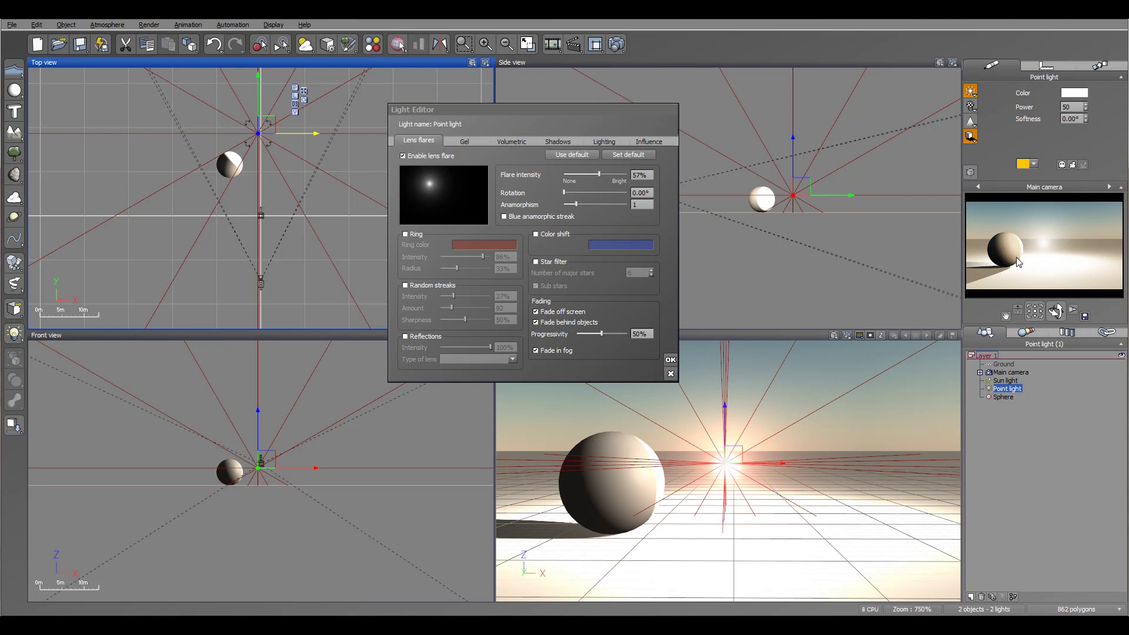
# - Disable the flare's fading behind objects and its fading off screen
pyautogui.click(540, 322)
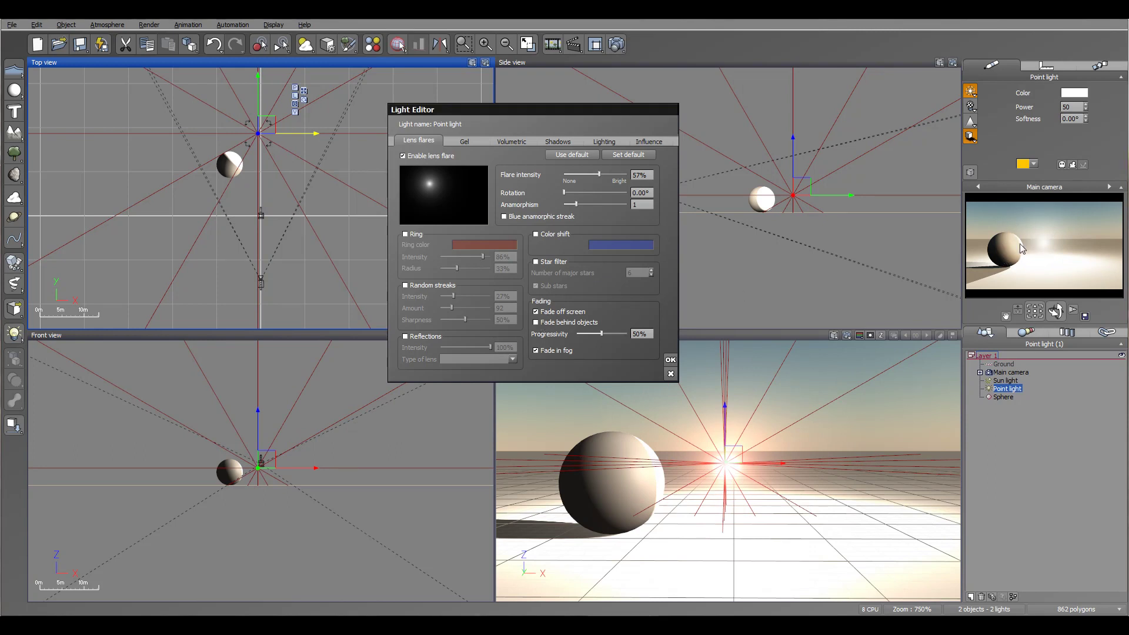
pyautogui.click(536, 312)
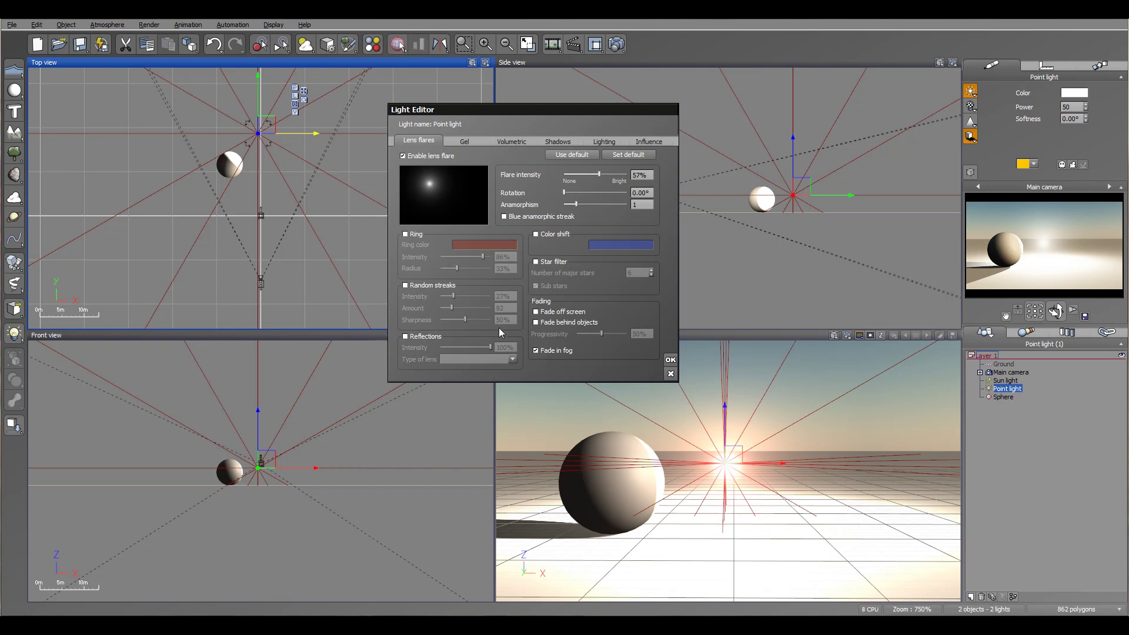
# - Enable the flare's reflections and open the reflections editor for a Custom lens type
pyautogui.click(405, 337)
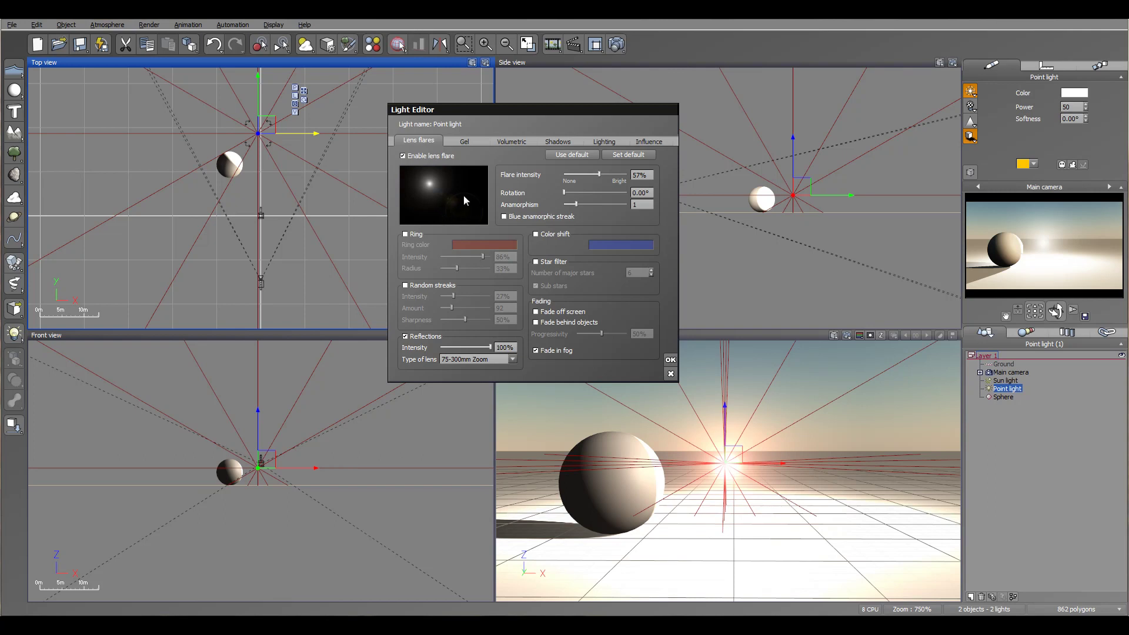
pyautogui.click(503, 360)
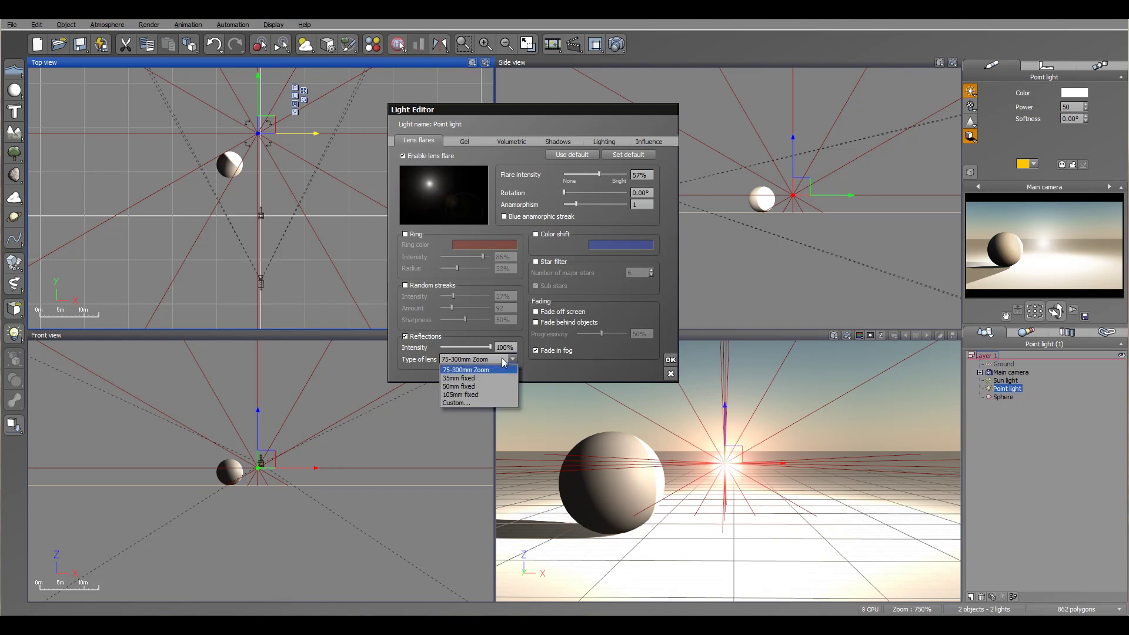
pyautogui.click(466, 404)
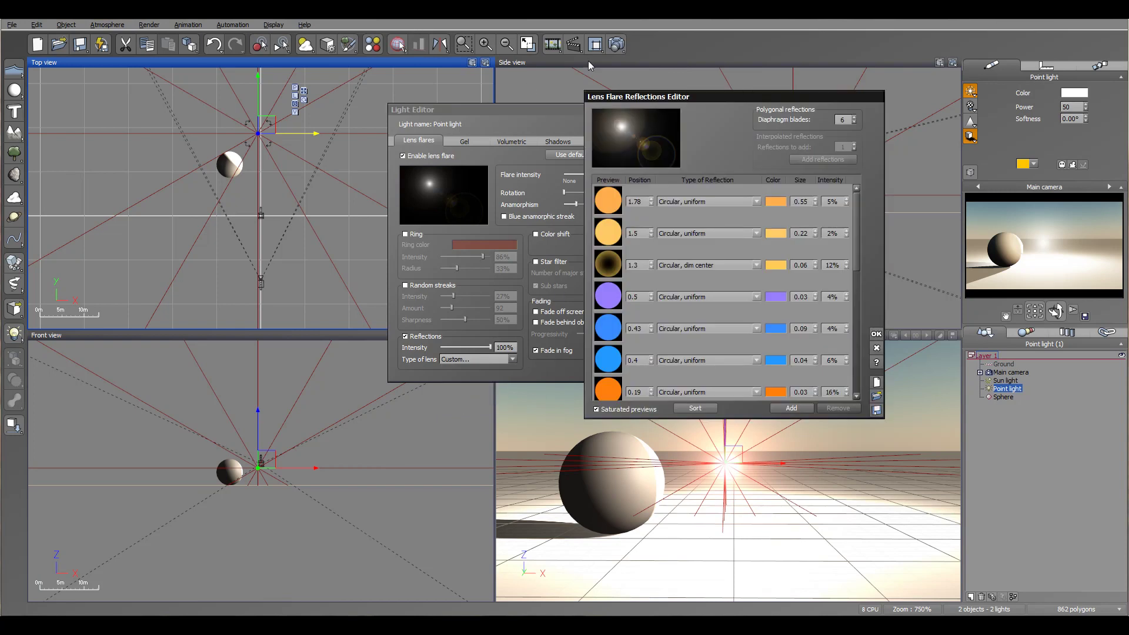
# - Examine the custom lens's reflection list and the reflection types offered for the first entry, and accept the editor
pyautogui.moveTo(796, 101); pyautogui.dragTo(772, 88)
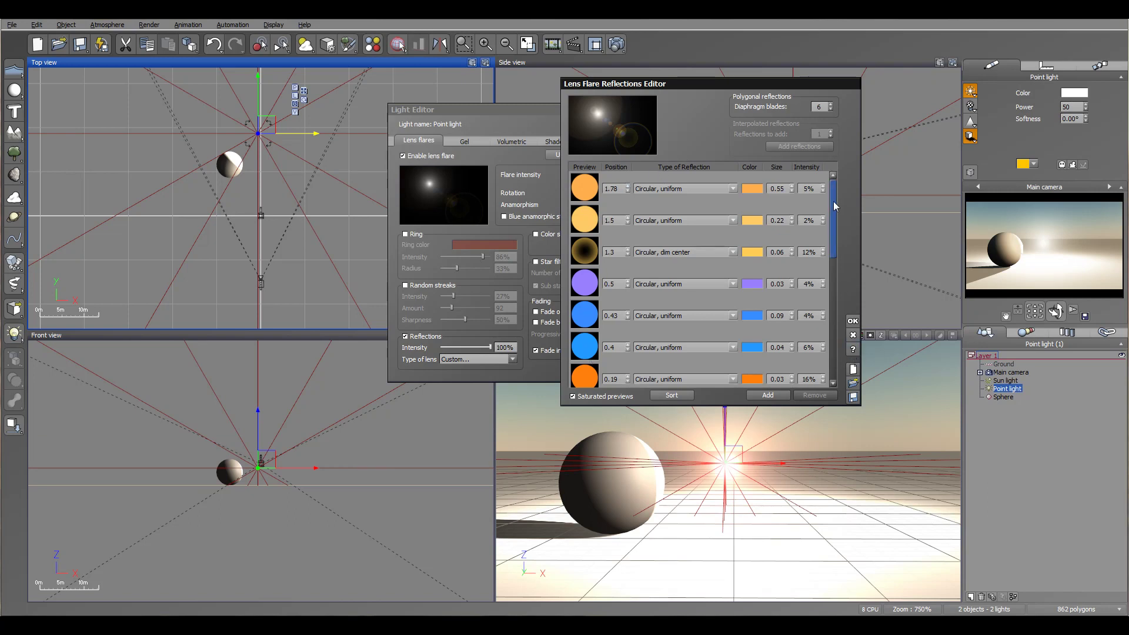
pyautogui.click(689, 188)
pyautogui.click(692, 190)
pyautogui.click(853, 321)
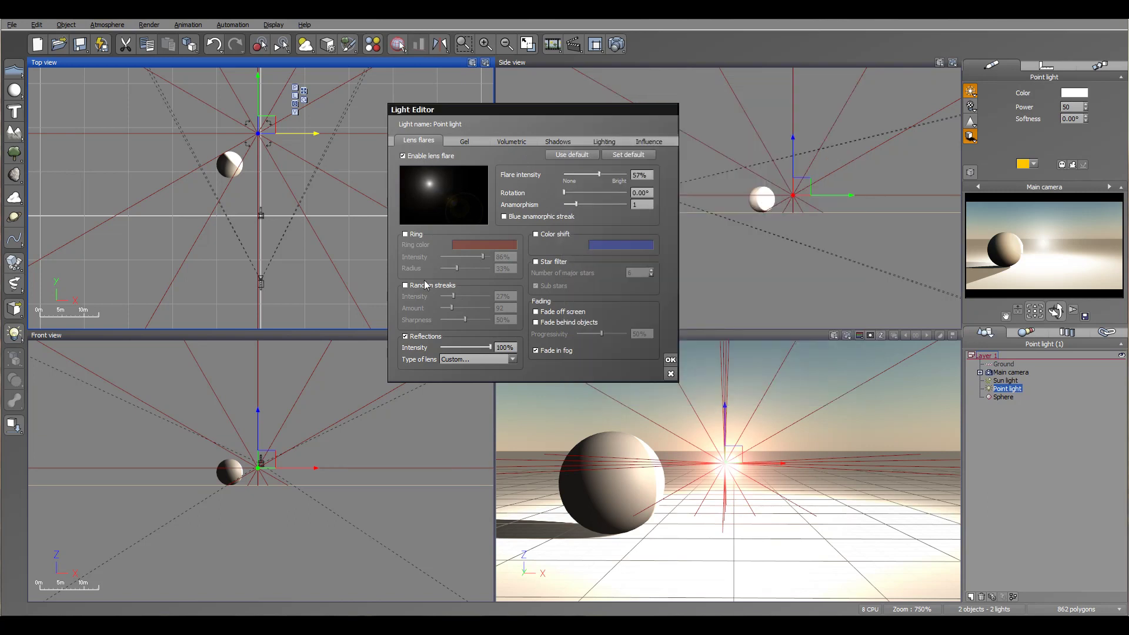
# - Try the 105mm fixed lens type for the flare's reflections, and set it back to 75-300mm Zoom
pyautogui.click(510, 359)
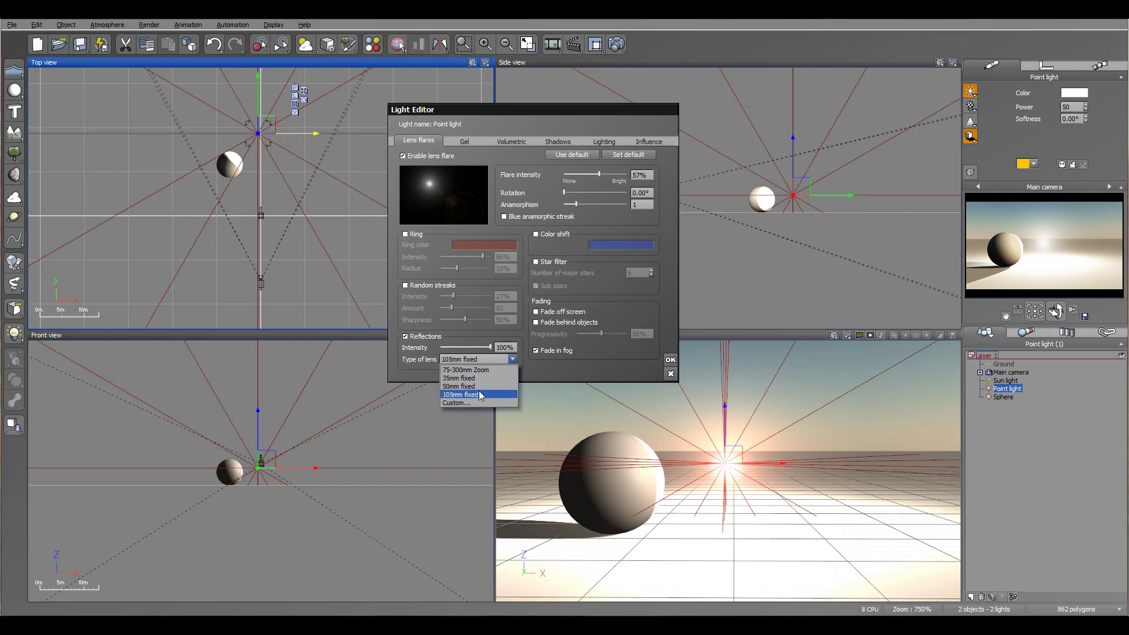
pyautogui.click(464, 395)
pyautogui.click(481, 360)
pyautogui.click(472, 372)
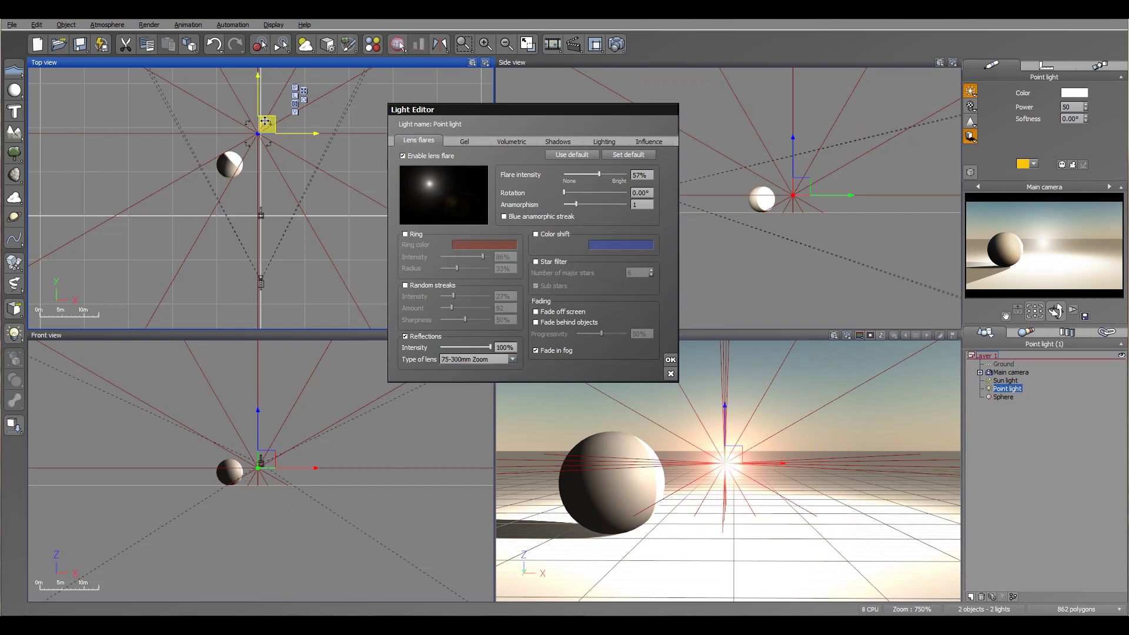
# - Move the point light behind the sphere and back out beside it, and accept the light's flare settings
pyautogui.moveTo(269, 122); pyautogui.dragTo(226, 111)
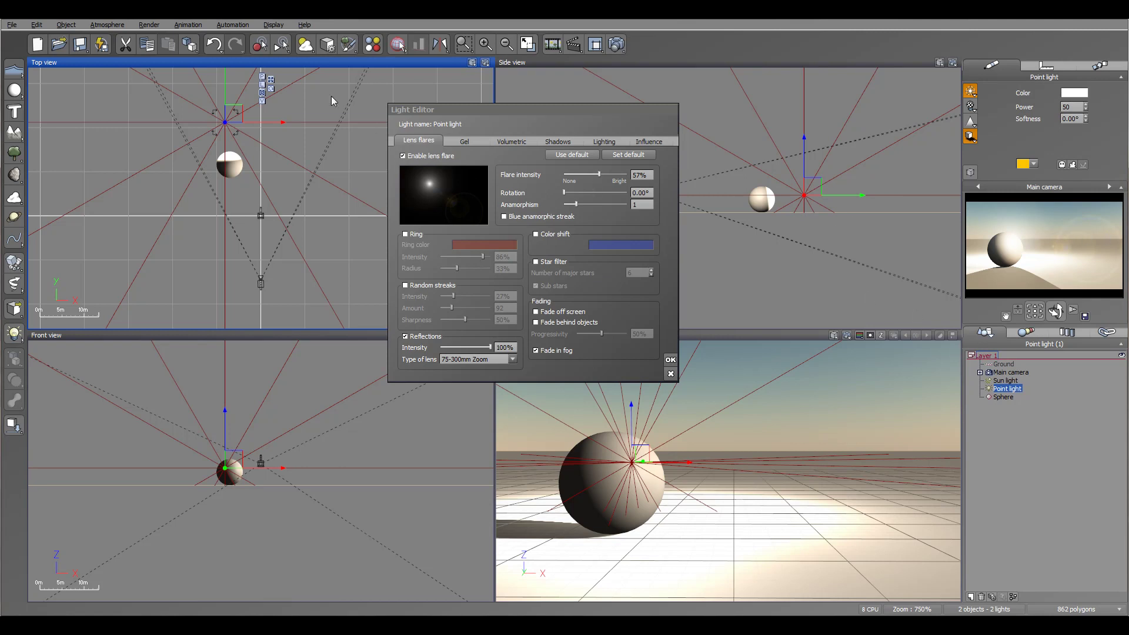
pyautogui.moveTo(244, 110); pyautogui.dragTo(276, 111)
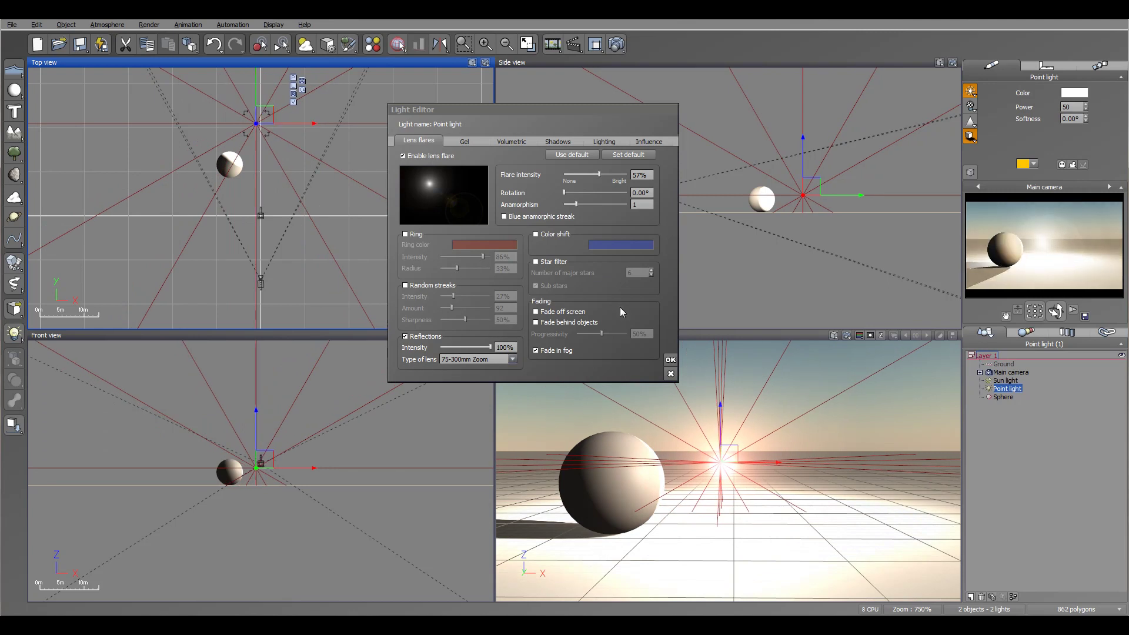
pyautogui.click(670, 361)
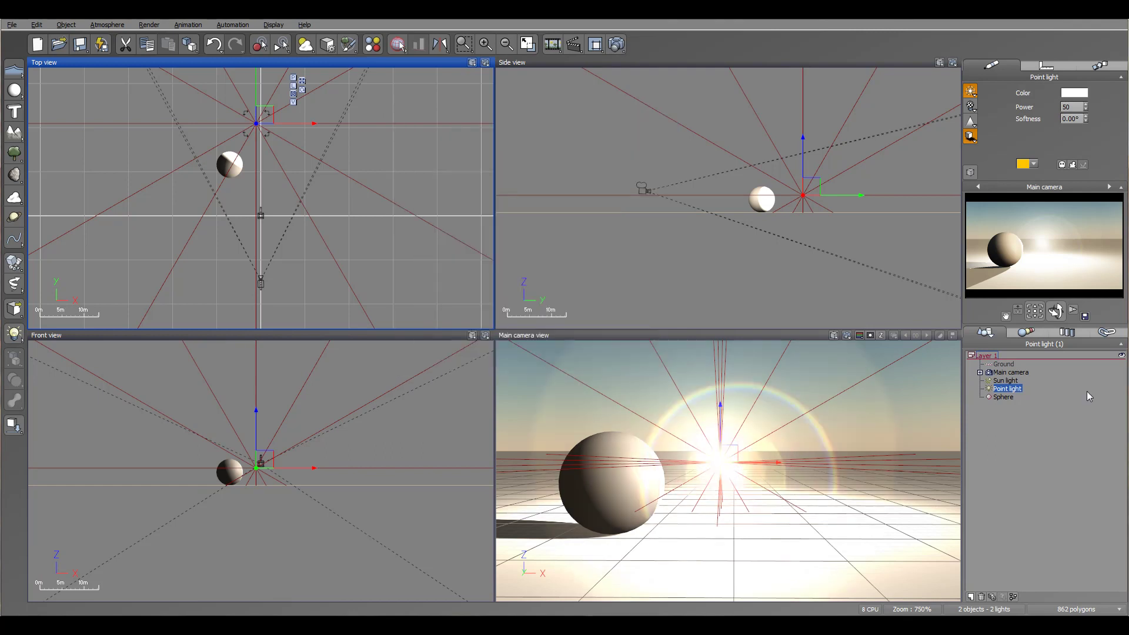
# - Try the atmosphere's default lens flares for directional and all other lights, view the other lights' flare settings, and disable both defaults
pyautogui.click(109, 25)
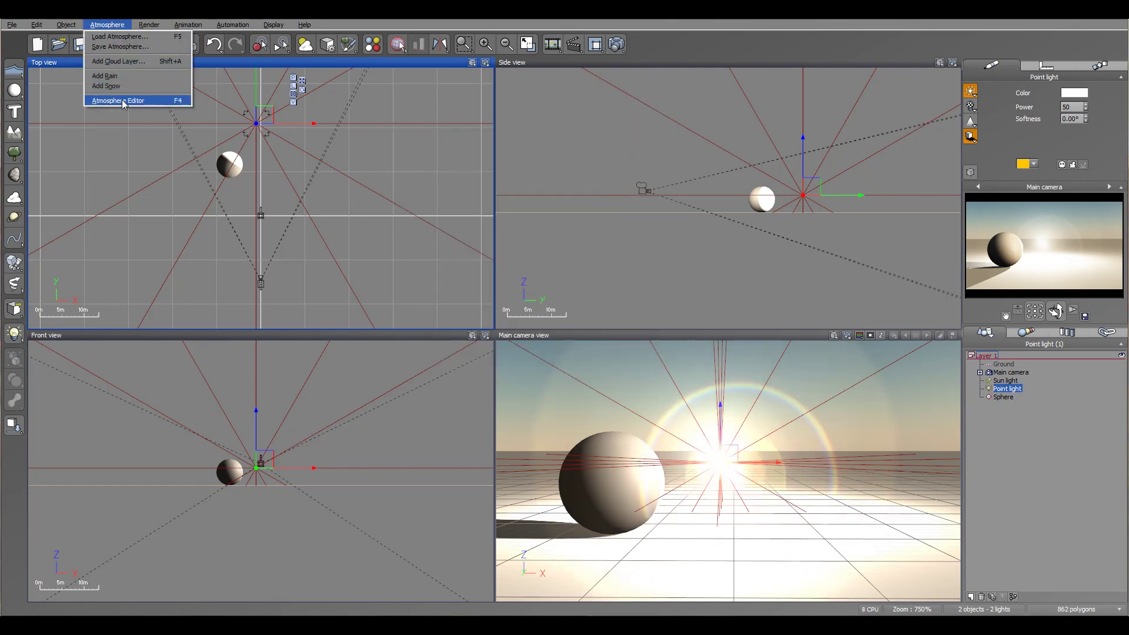
pyautogui.click(118, 101)
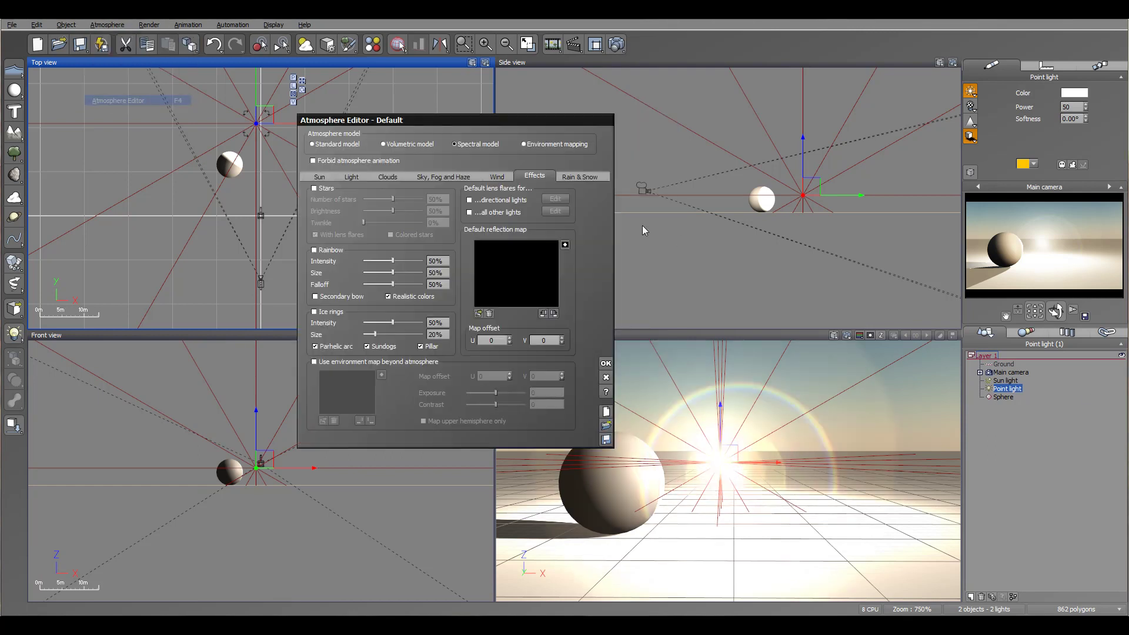
pyautogui.click(470, 213)
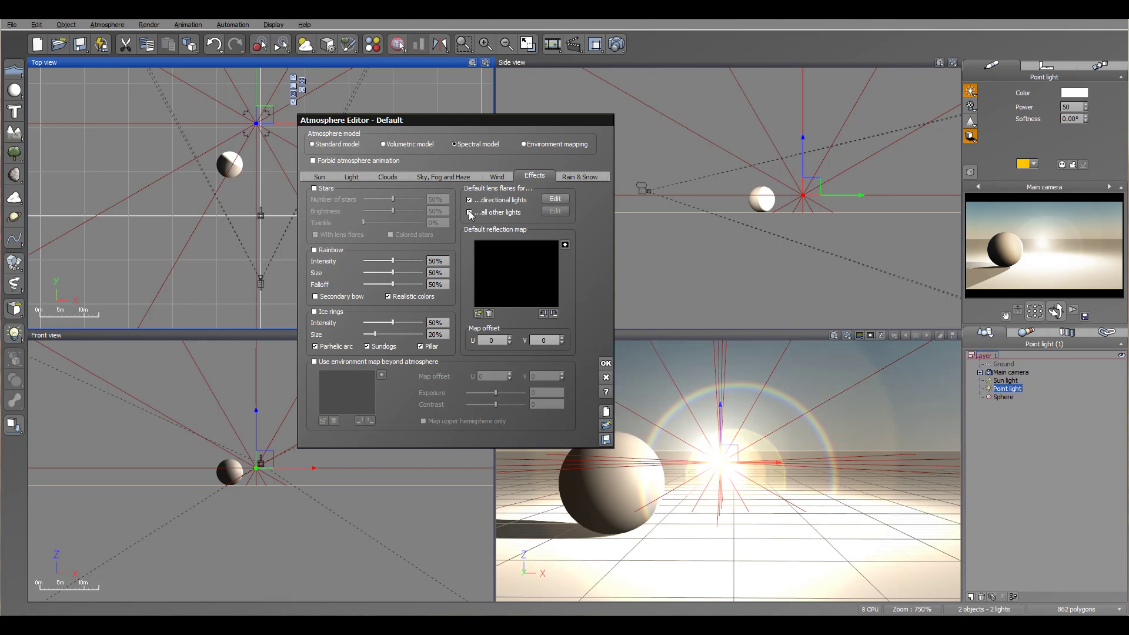
pyautogui.click(555, 211)
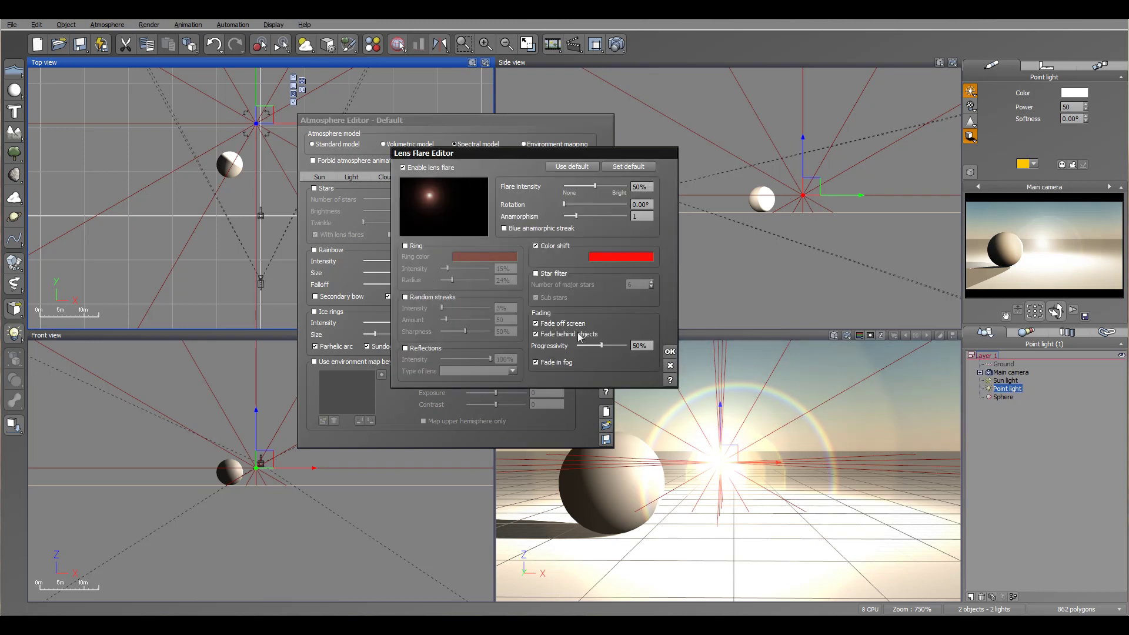
pyautogui.click(670, 365)
pyautogui.click(469, 213)
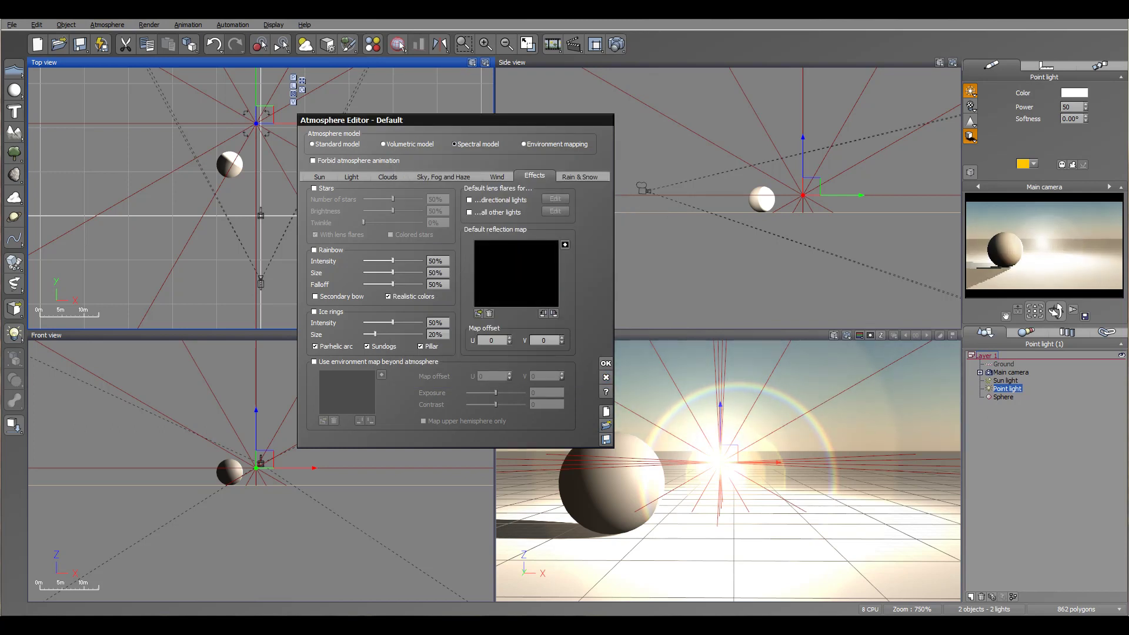